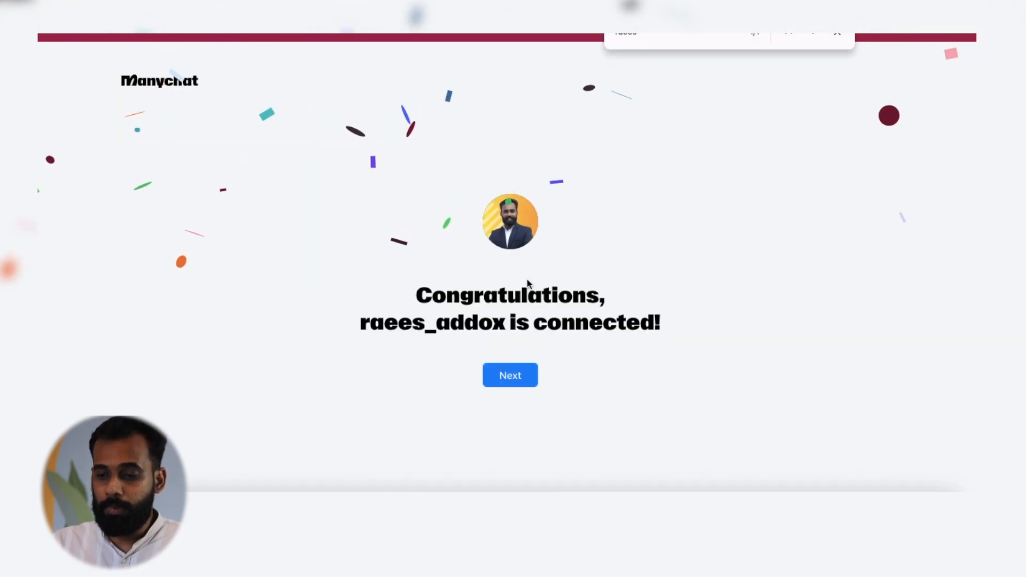
Continue past the Instagram connection confirmation and start with the free plan instead of the Pro trial
left_click(837, 35)
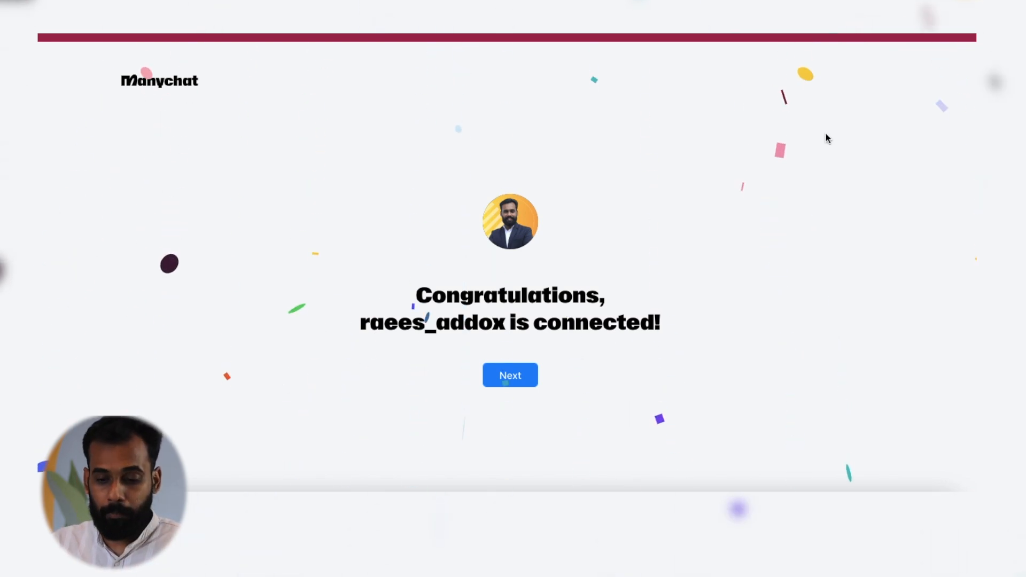
left_click(519, 380)
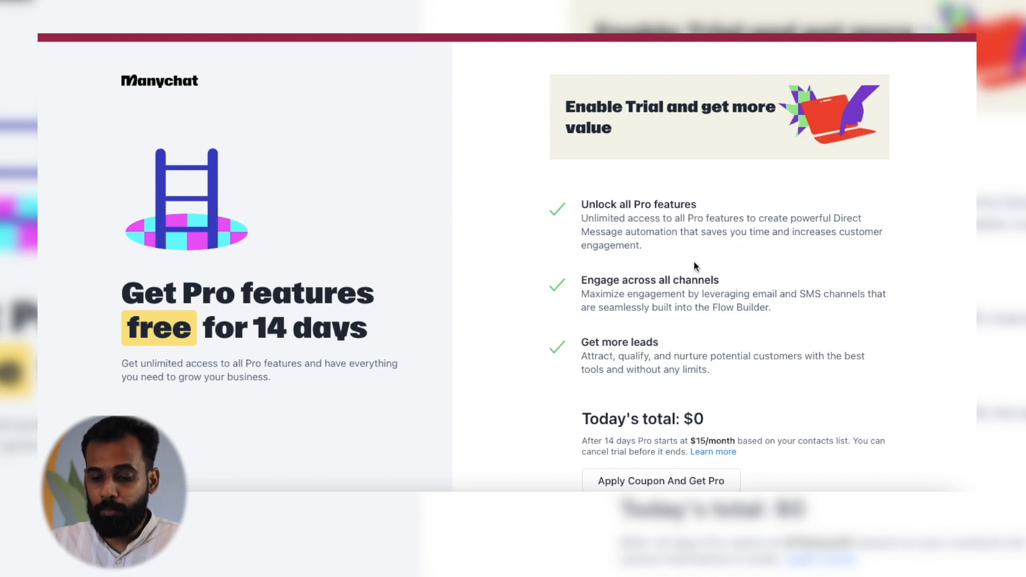
scroll(694, 262, "down", 2)
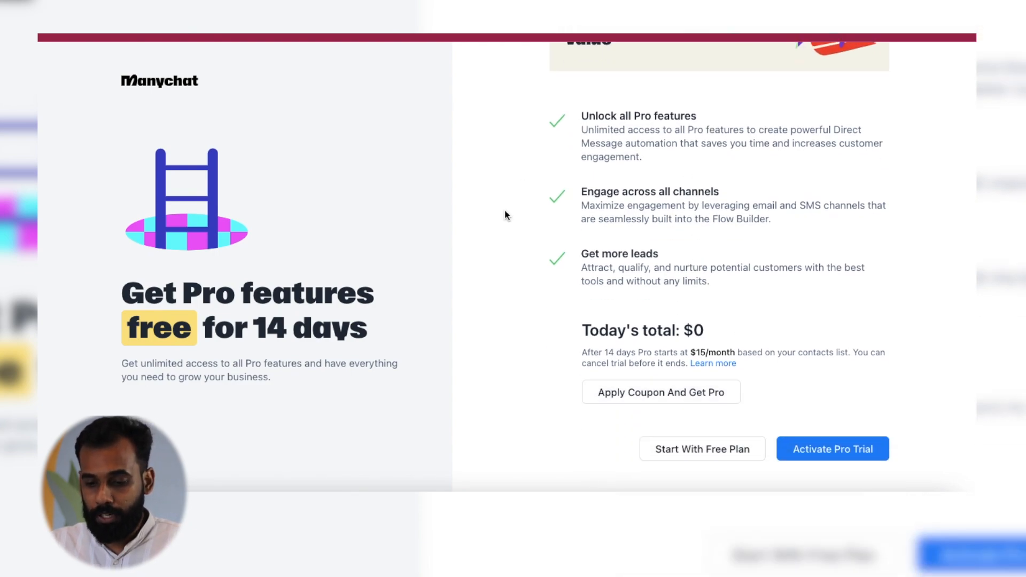
scroll(814, 415, "up", 1)
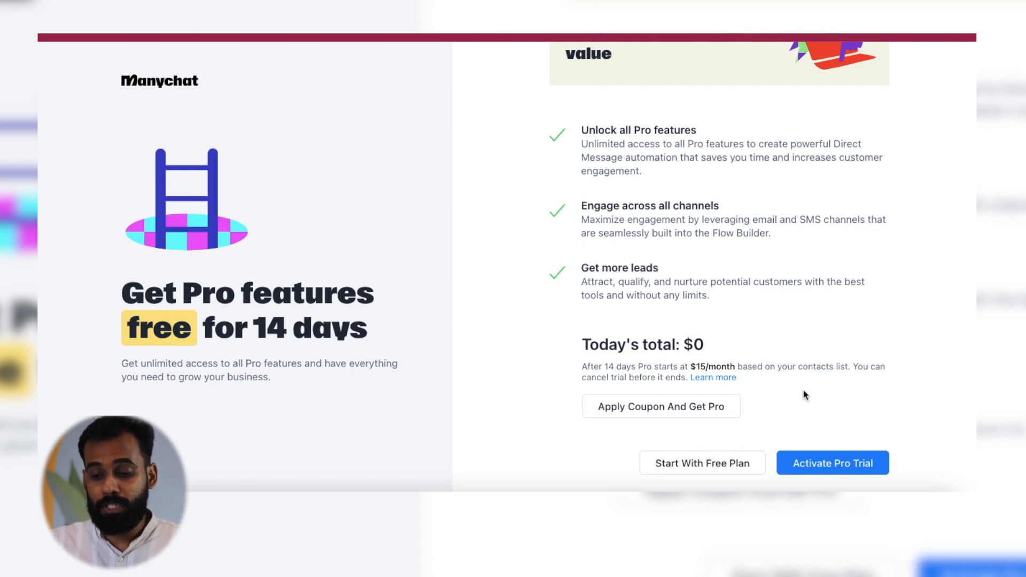
left_click(688, 461)
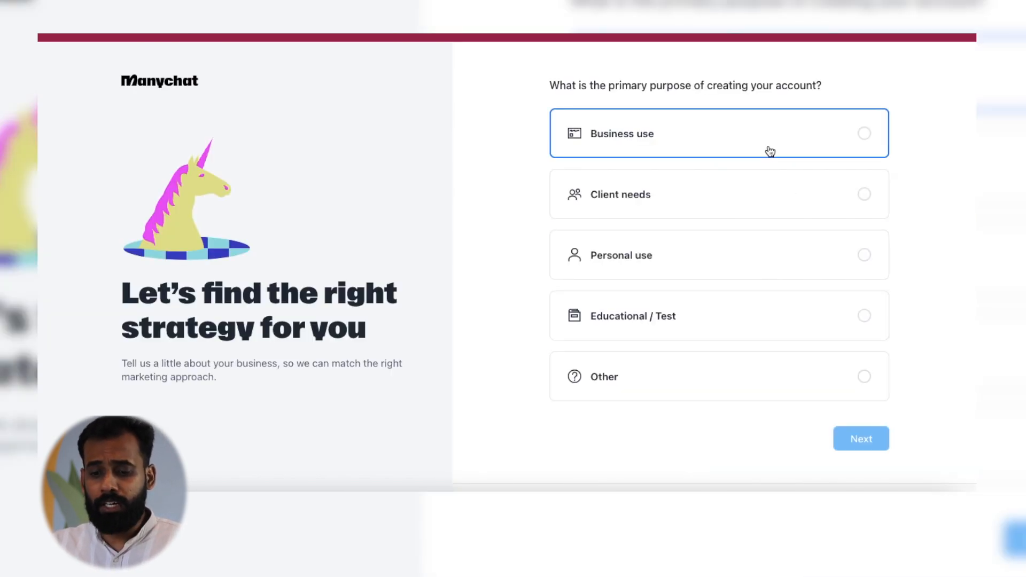
Set the account's primary purpose to Personal use and the niche to Creator
left_click(764, 263)
left_click(860, 437)
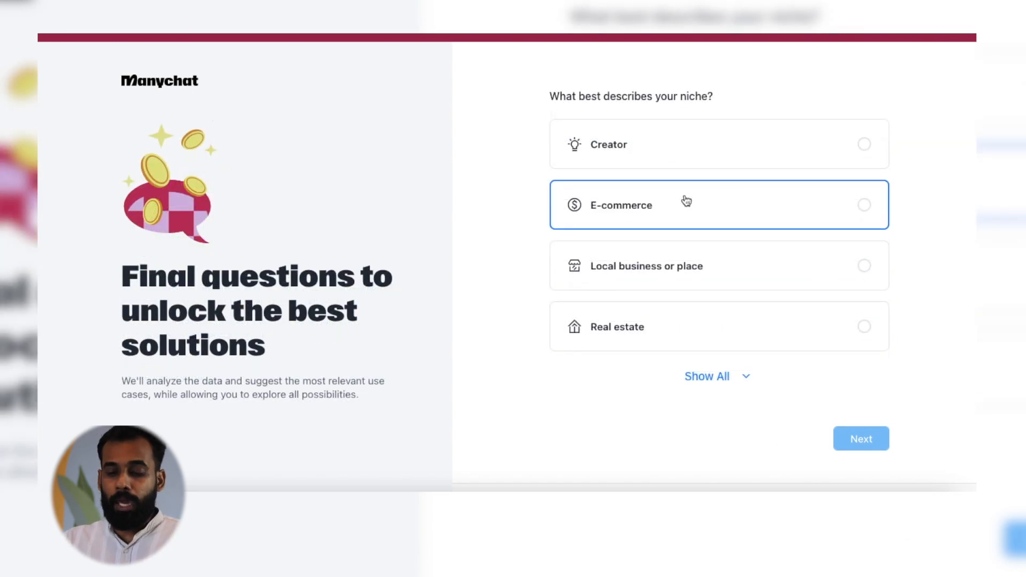
left_click(721, 150)
left_click(856, 424)
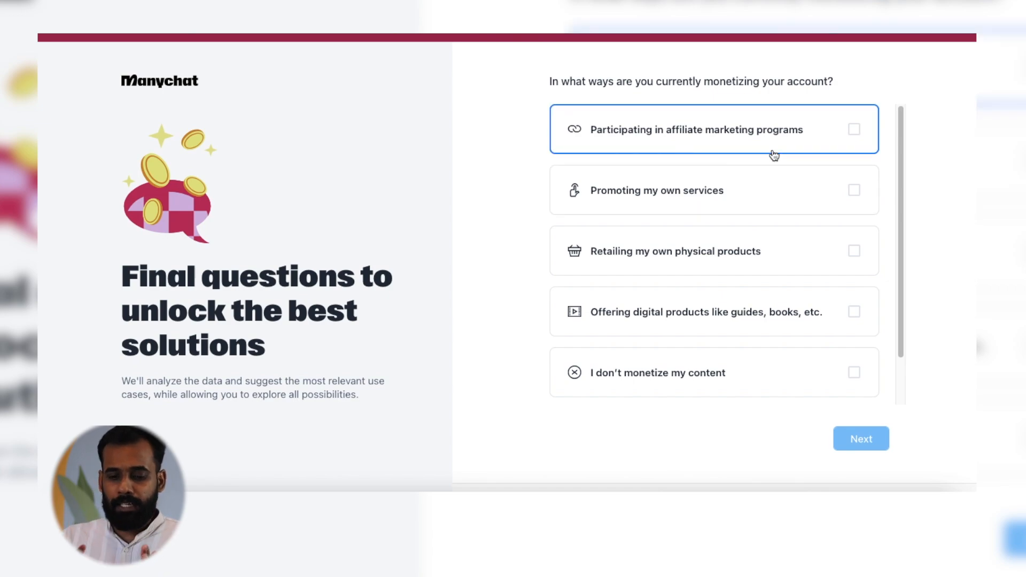
Answer that the content is not monetized, and choose Google Sheets and Canva as the business tools in use
left_click(739, 383)
left_click(855, 441)
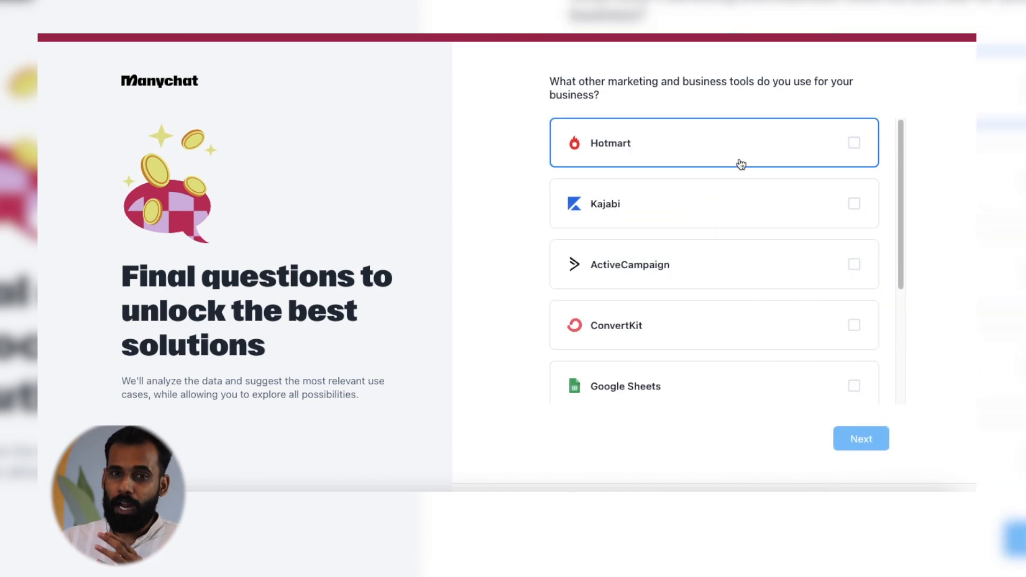
left_click(764, 395)
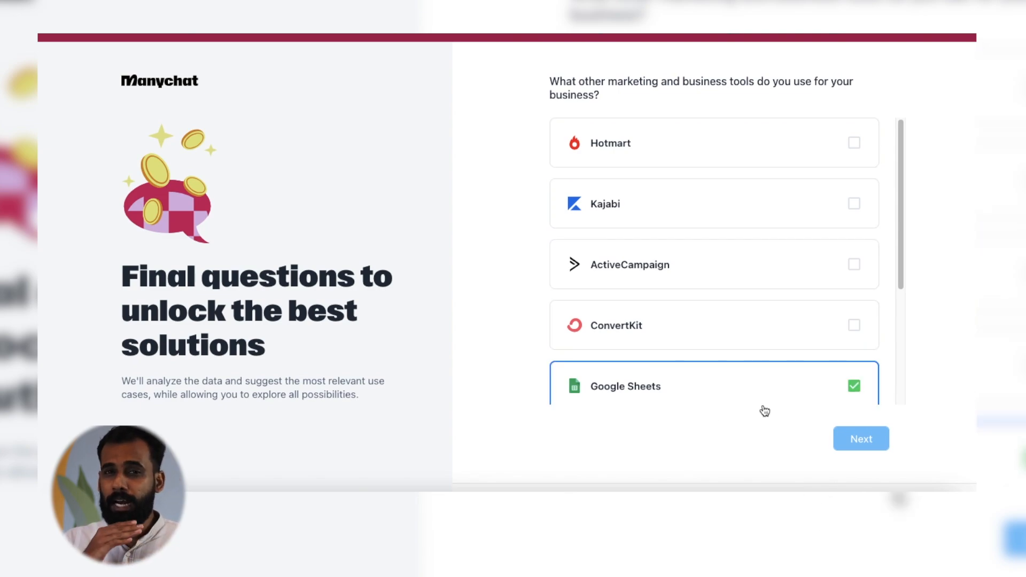
scroll(767, 363, "down", 3)
left_click(769, 309)
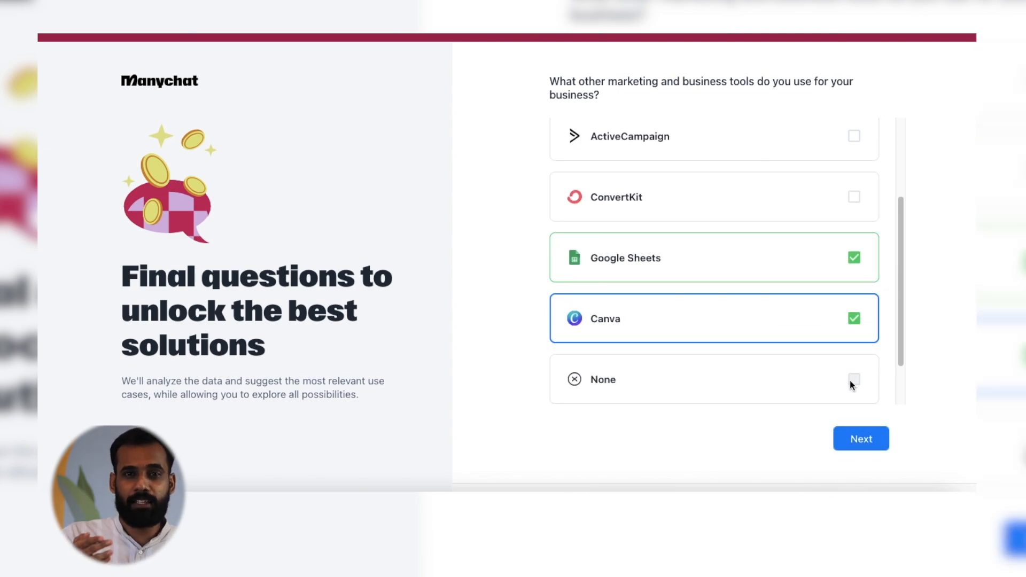
left_click(861, 439)
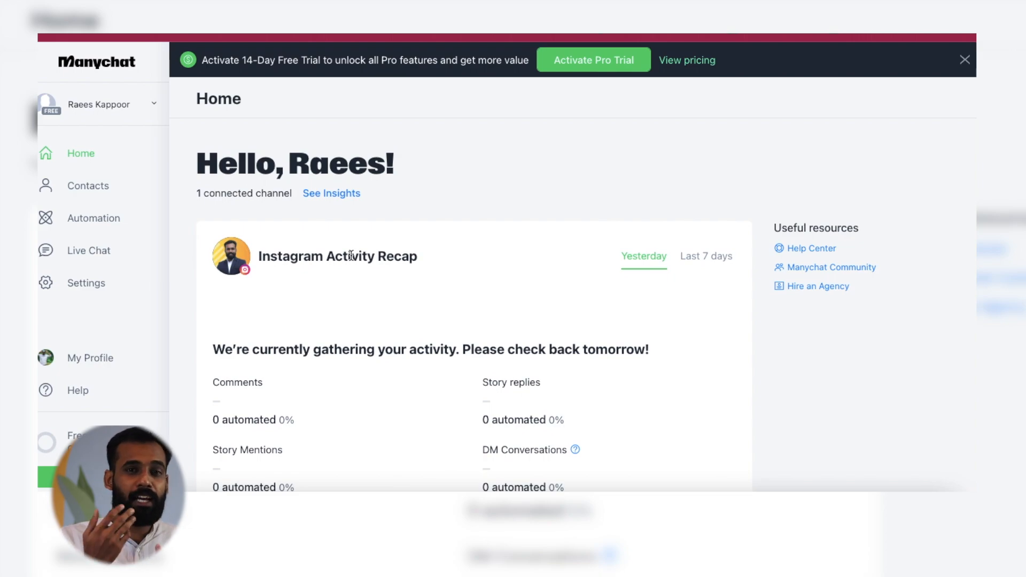
Create a new automation from scratch instead of using a ready-made template
left_click(89, 187)
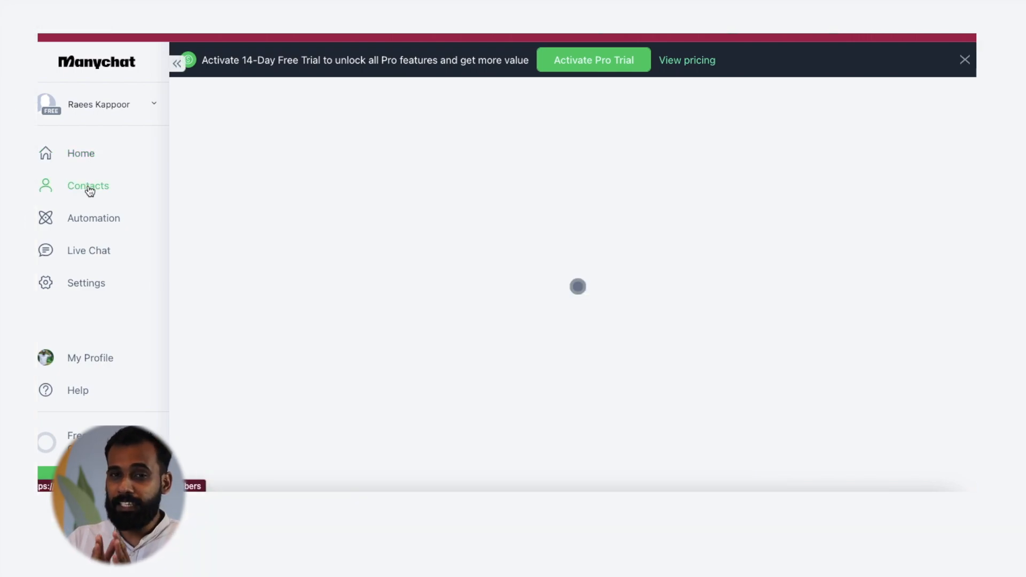
left_click(81, 219)
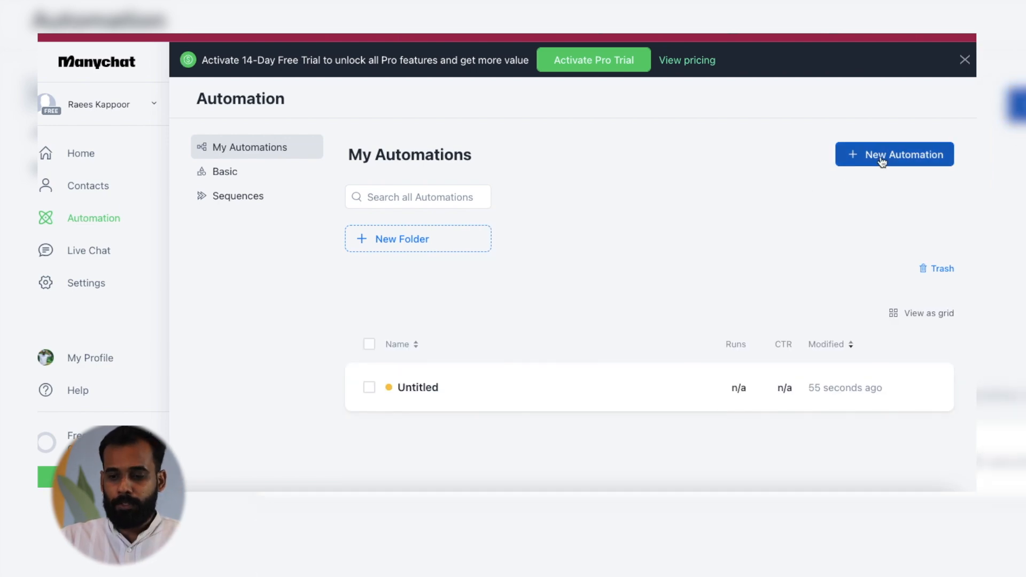
left_click(882, 158)
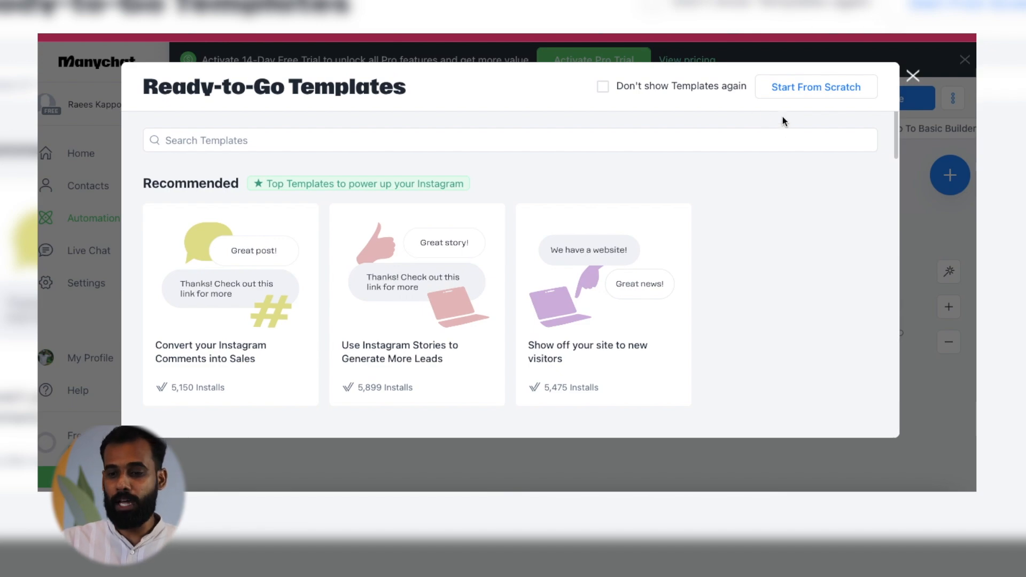
left_click(808, 99)
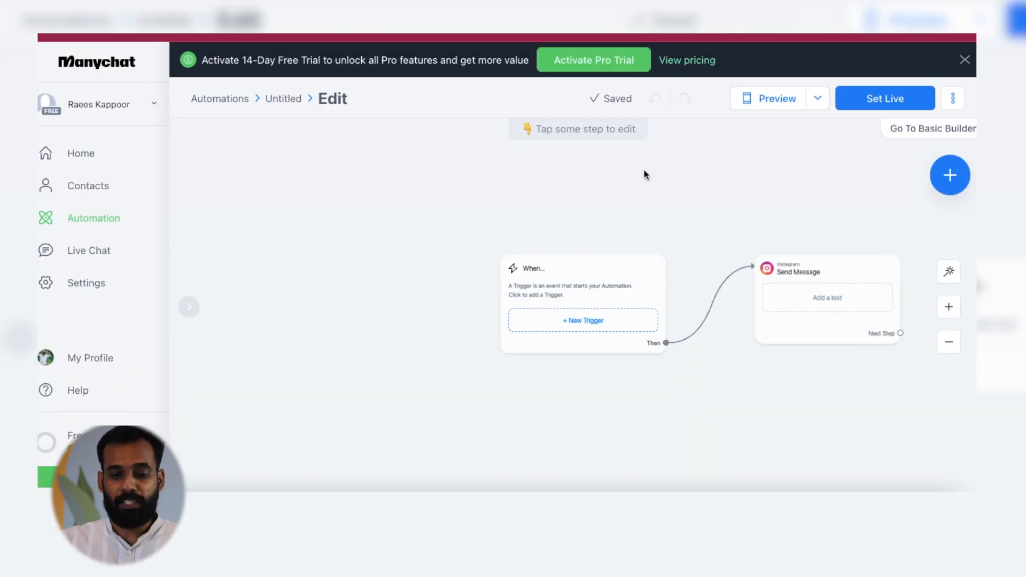
Dismiss the Pro trial banner and move the When trigger block higher on the canvas
left_click_drag(838, 188, 630, 208)
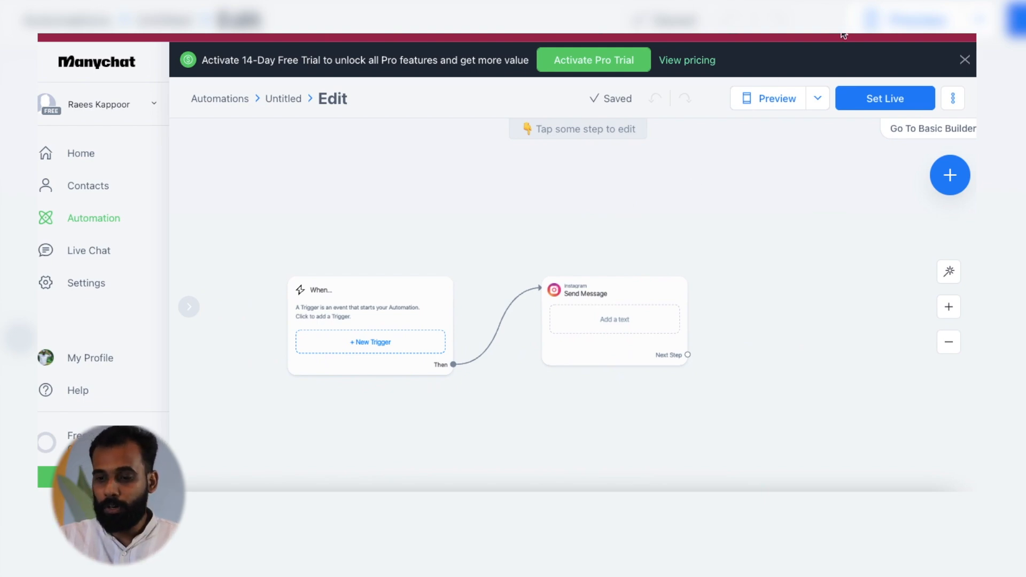
left_click(964, 59)
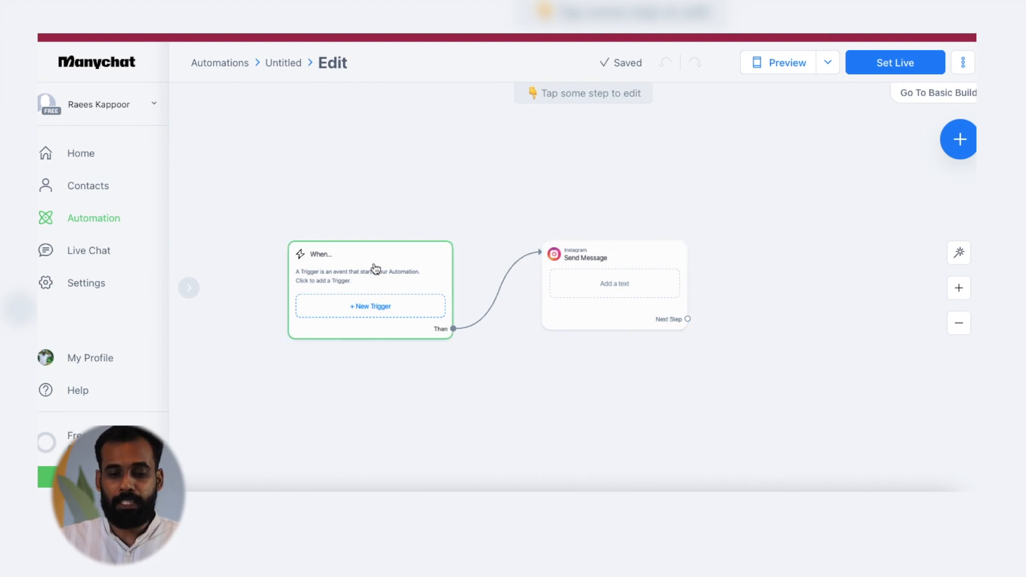
left_click_drag(374, 267, 374, 211)
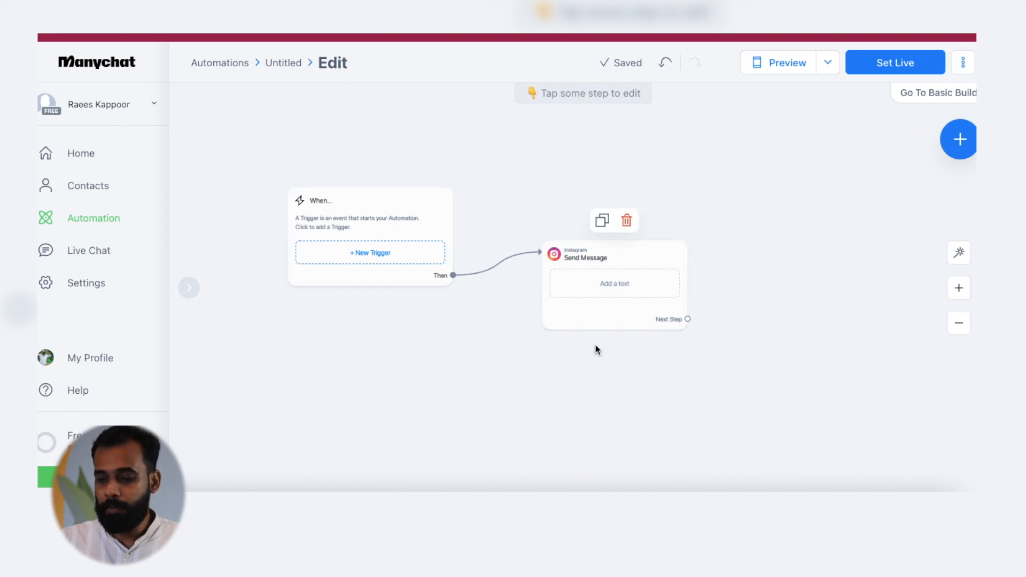
Examine the When trigger block and the connected Instagram Send Message block up close
left_click(962, 286)
left_click(962, 286)
left_click_drag(578, 133, 909, 208)
left_click_drag(772, 187, 871, 192)
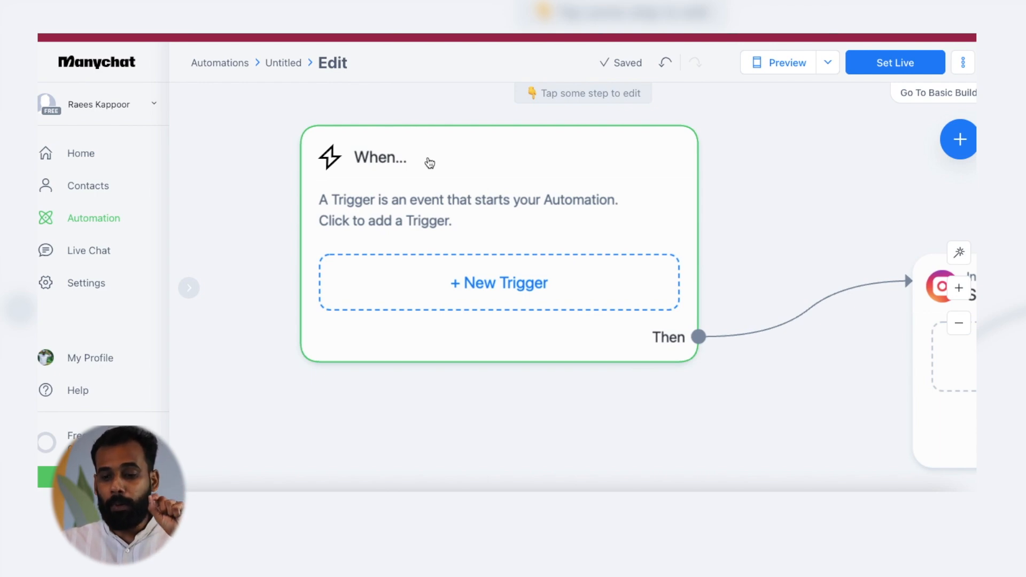
left_click_drag(772, 183, 795, 171)
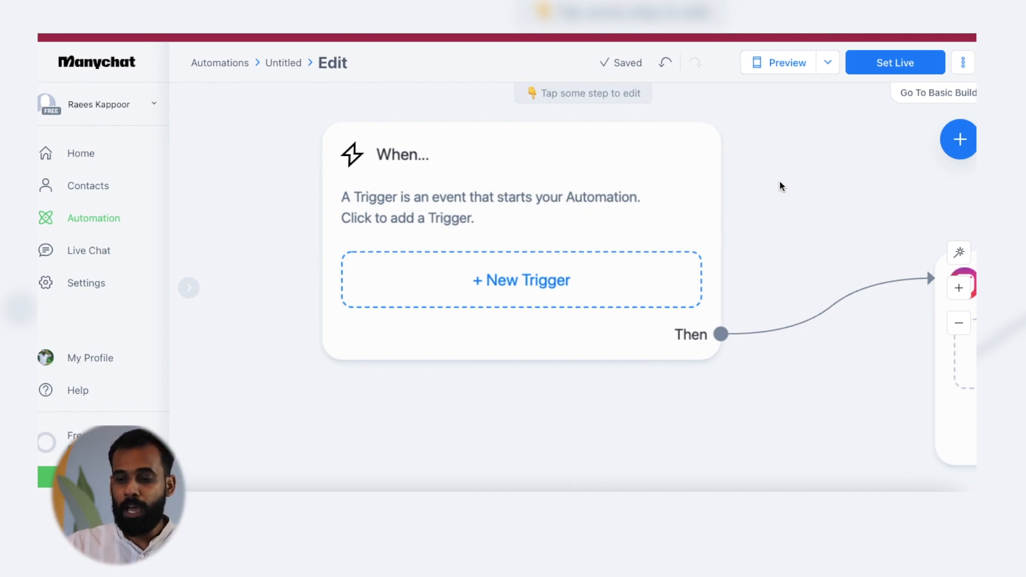
left_click_drag(777, 178, 321, 183)
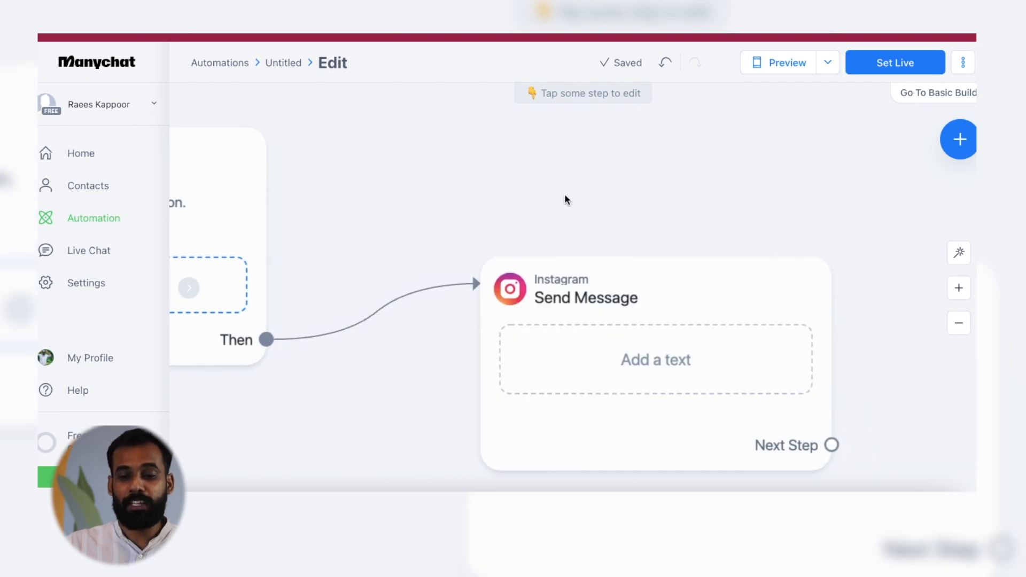
left_click_drag(680, 215, 588, 131)
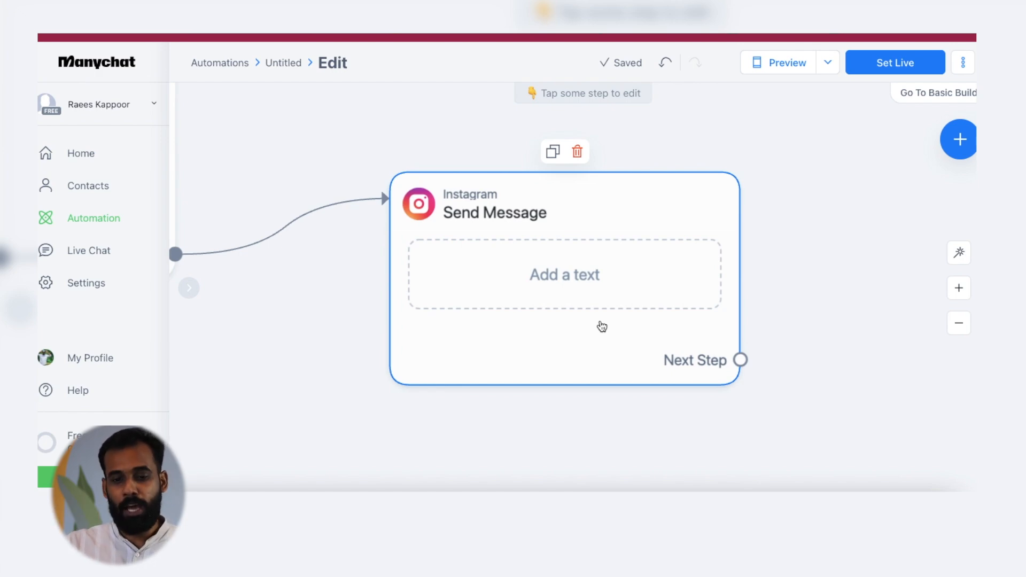
Add a Post or Reel Comments trigger that starts the automation when a user comments on a post or reel
left_click_drag(297, 100, 815, 217)
left_click(570, 312)
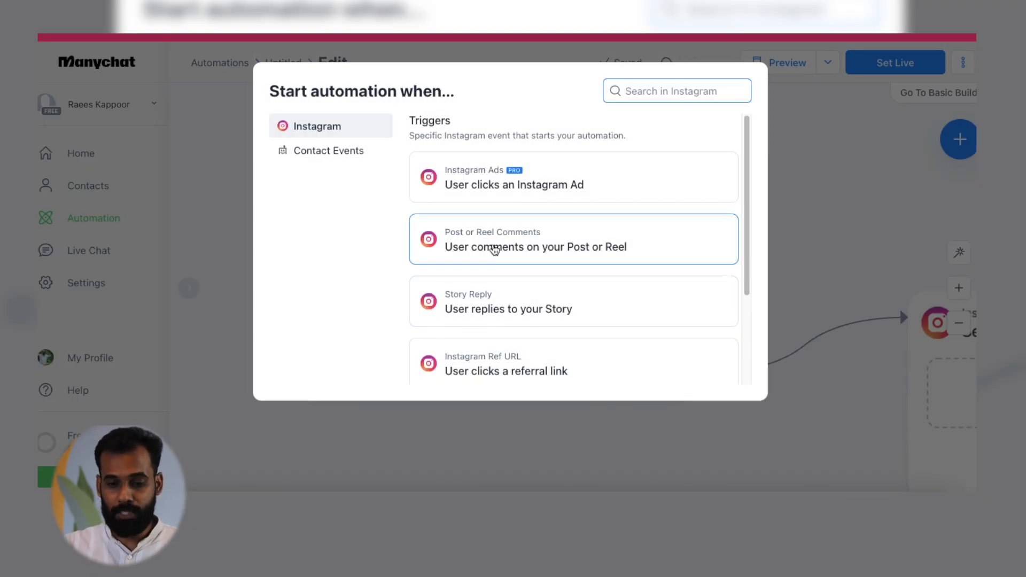
scroll(495, 268, "down", 1)
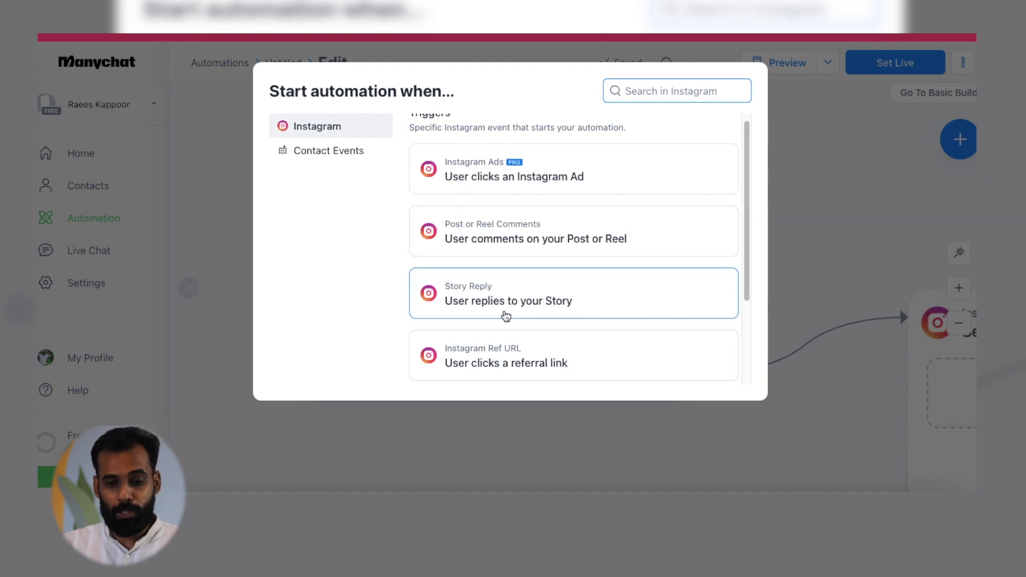
scroll(548, 319, "down", 2)
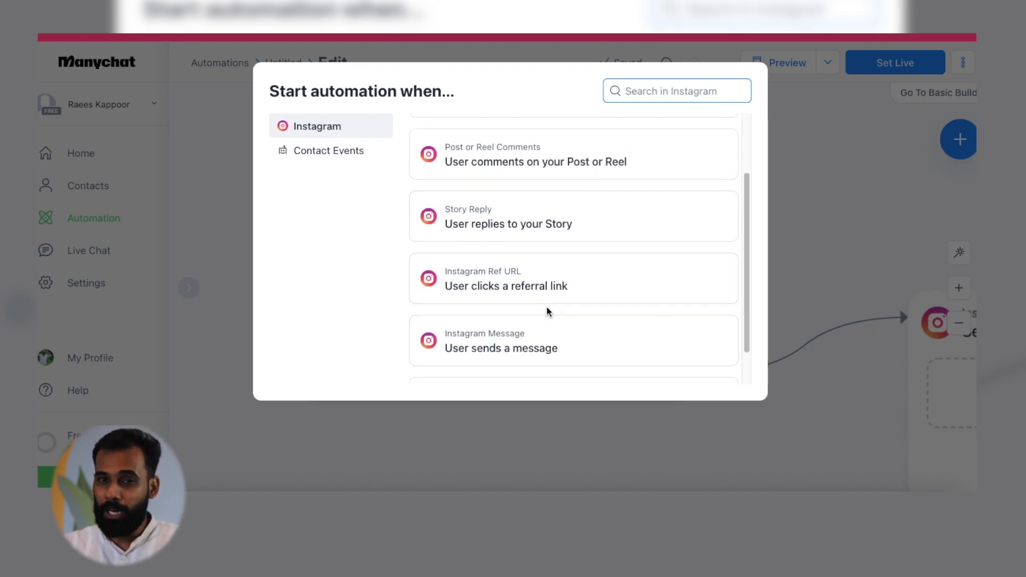
scroll(546, 305, "down", 1)
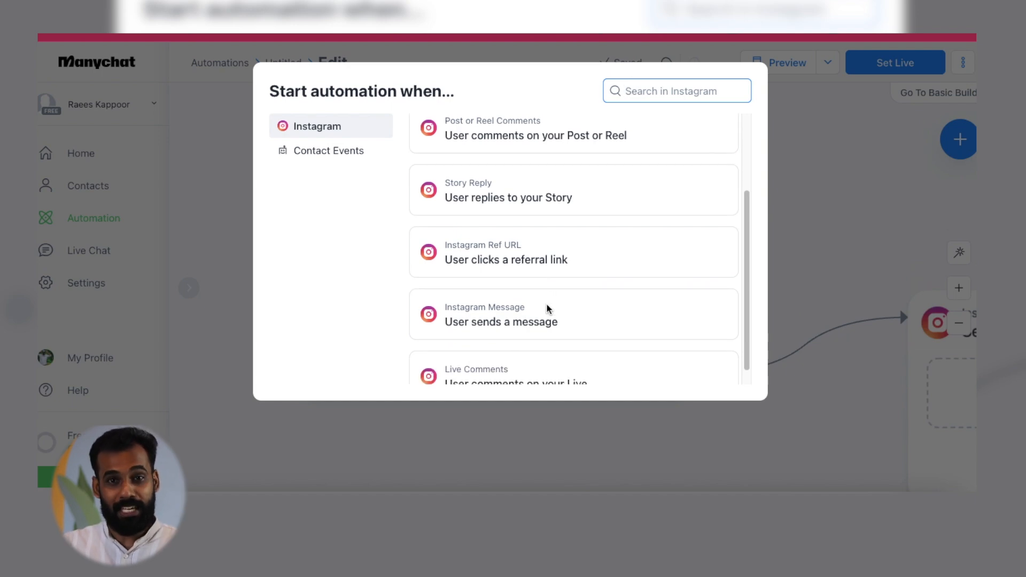
scroll(548, 307, "up", 2)
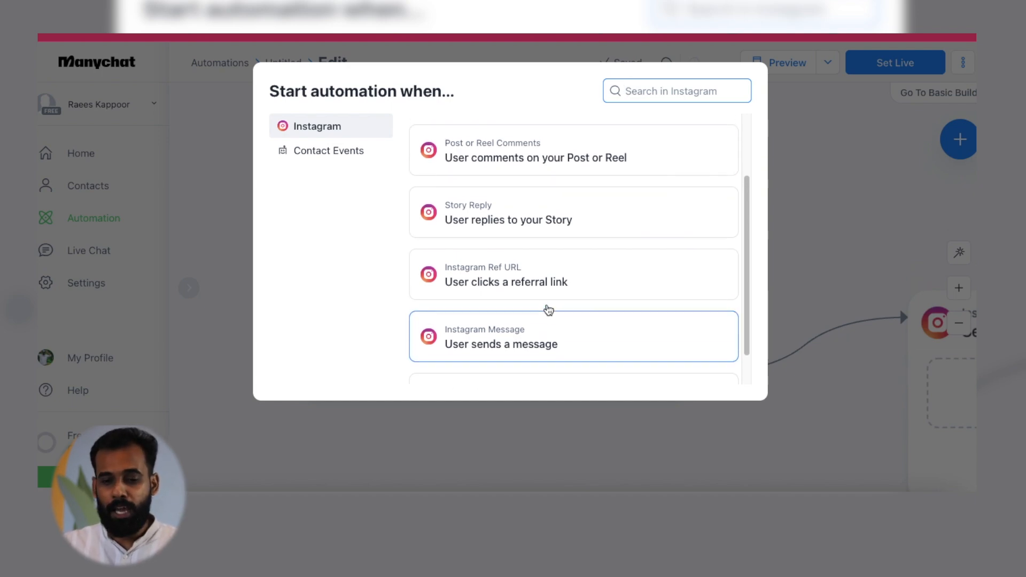
scroll(546, 299, "up", 2)
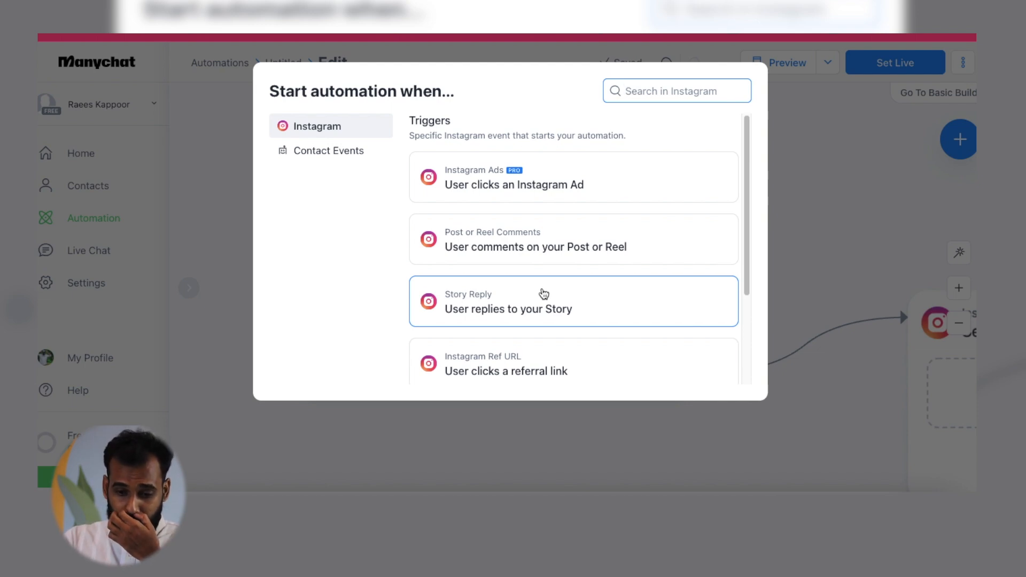
left_click(623, 247)
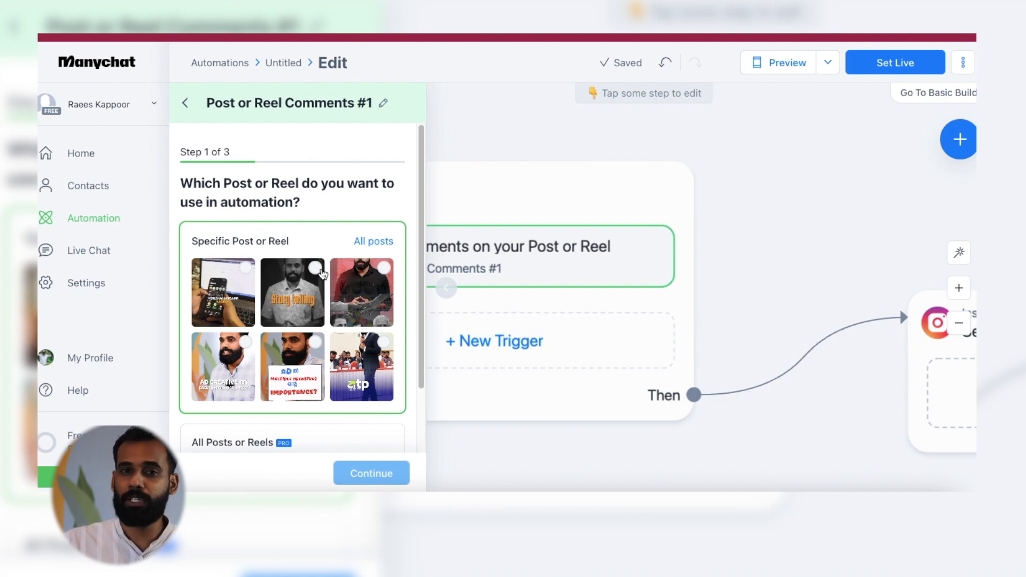
Choose the WhatsApp status post as the trigger's specific post or reel and continue to the DM start conditions
scroll(322, 274, "down", 5)
scroll(299, 246, "up", 4)
scroll(259, 208, "down", 1)
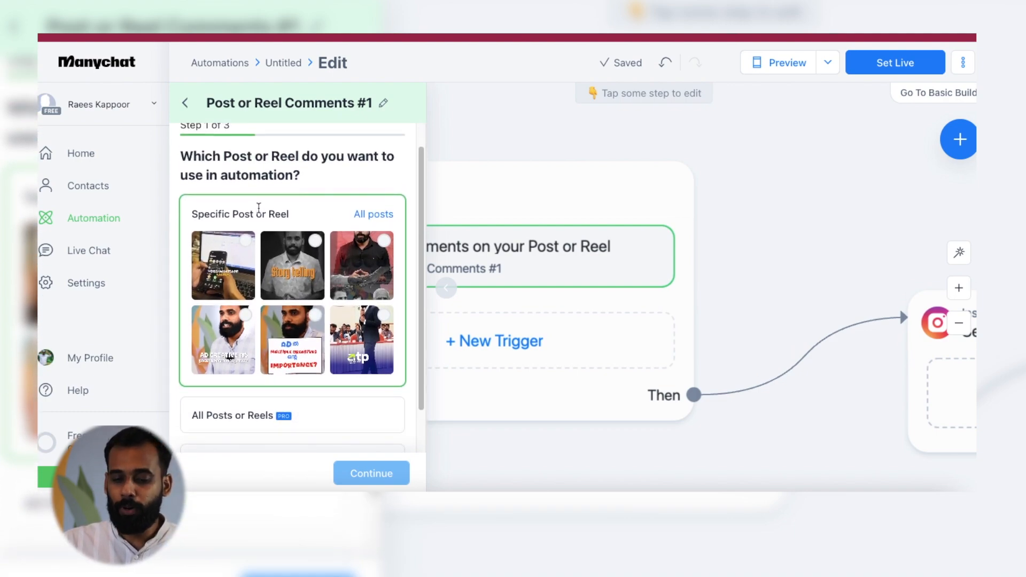
scroll(258, 208, "up", 1)
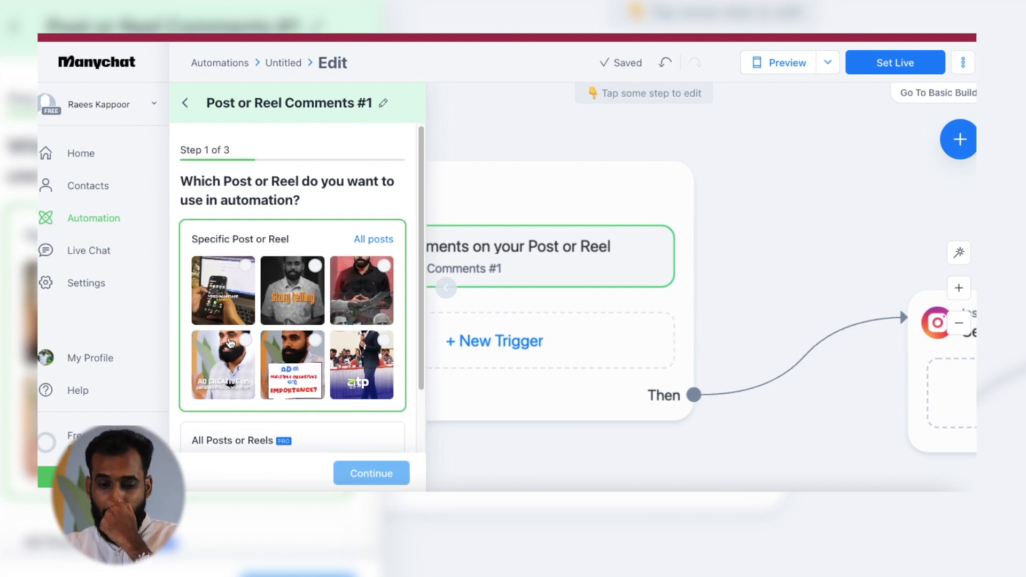
scroll(382, 338, "down", 2)
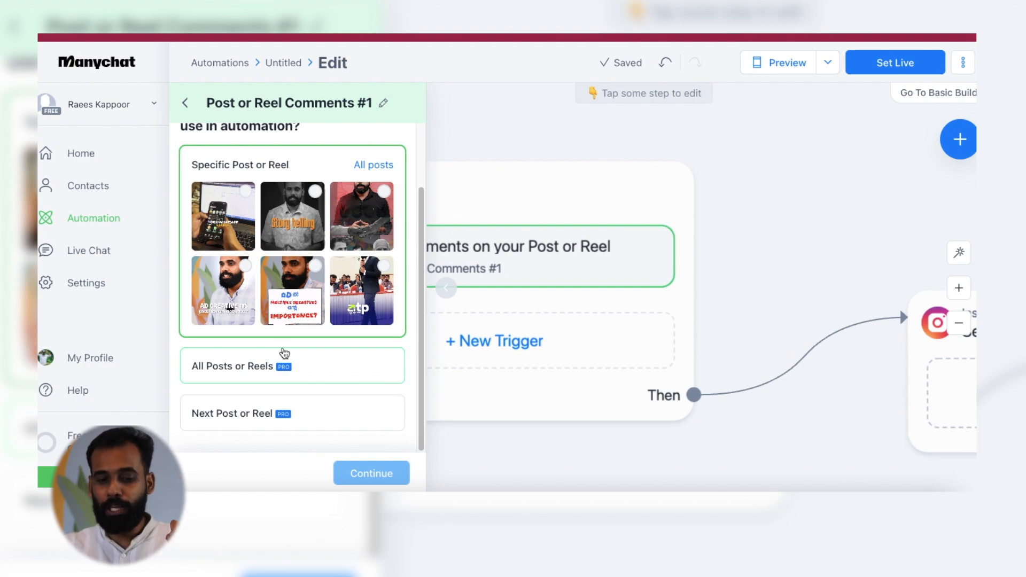
left_click(228, 204)
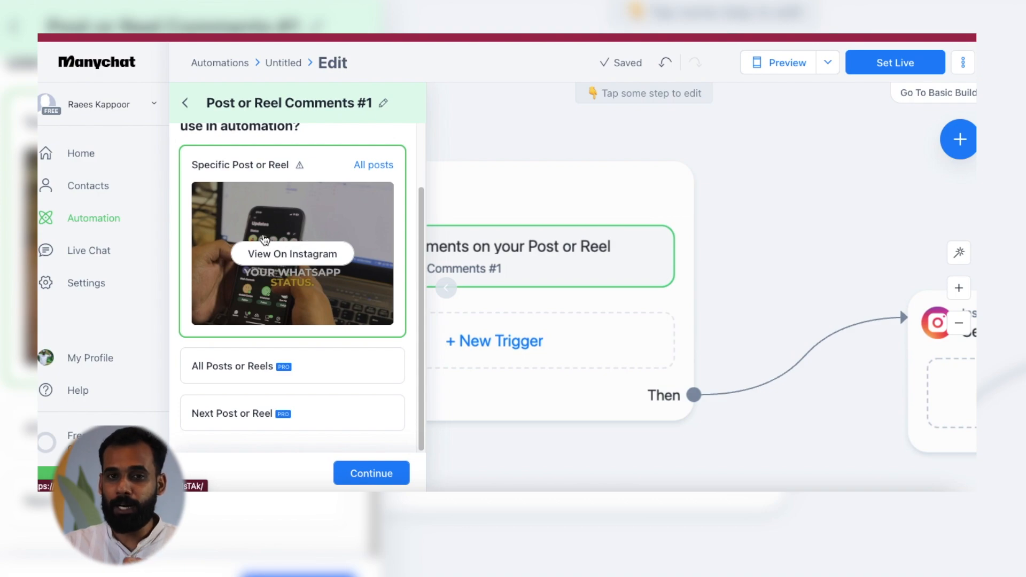
left_click(363, 474)
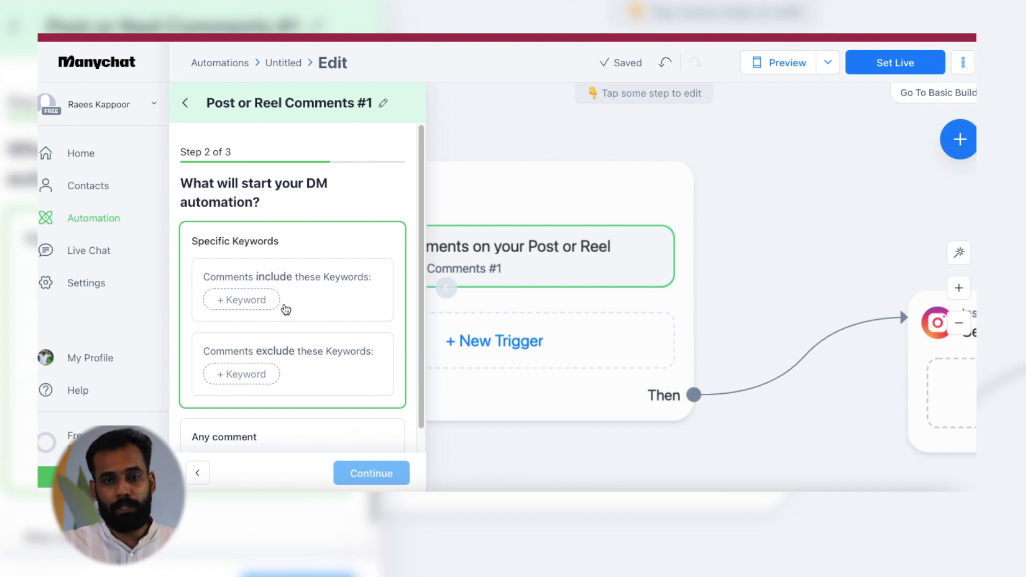
Add "comment" as the first keyword that comments must include to start the DM automation
left_click(233, 299)
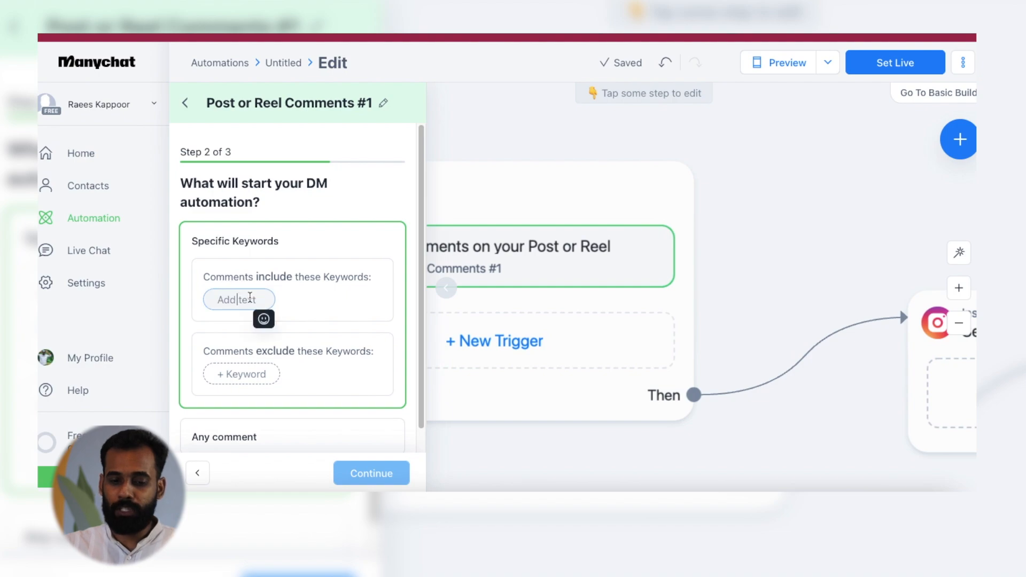
type("comme")
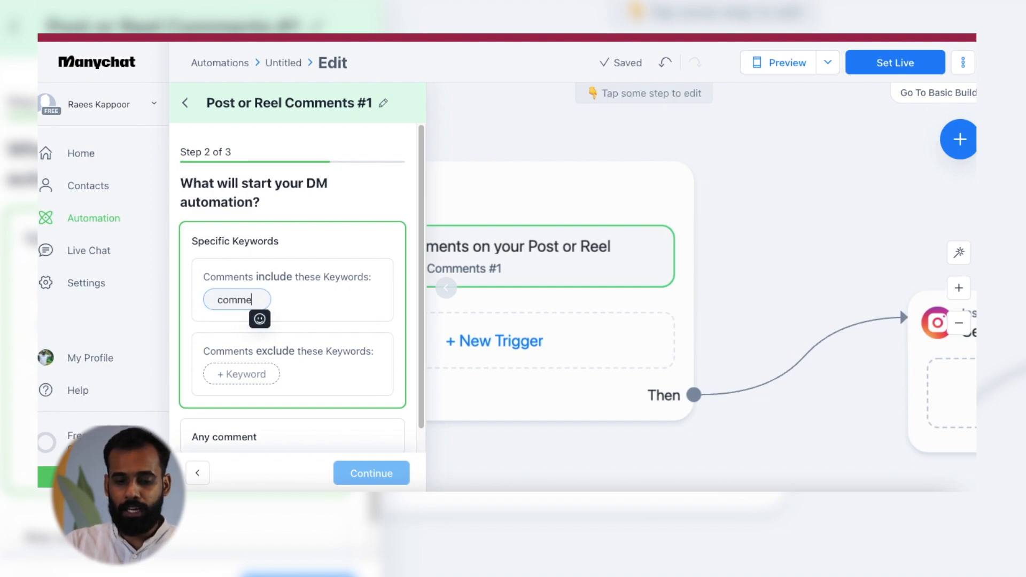
key("BackSpace")
key("BackSpace")
key("BackSpace")
type("COMM")
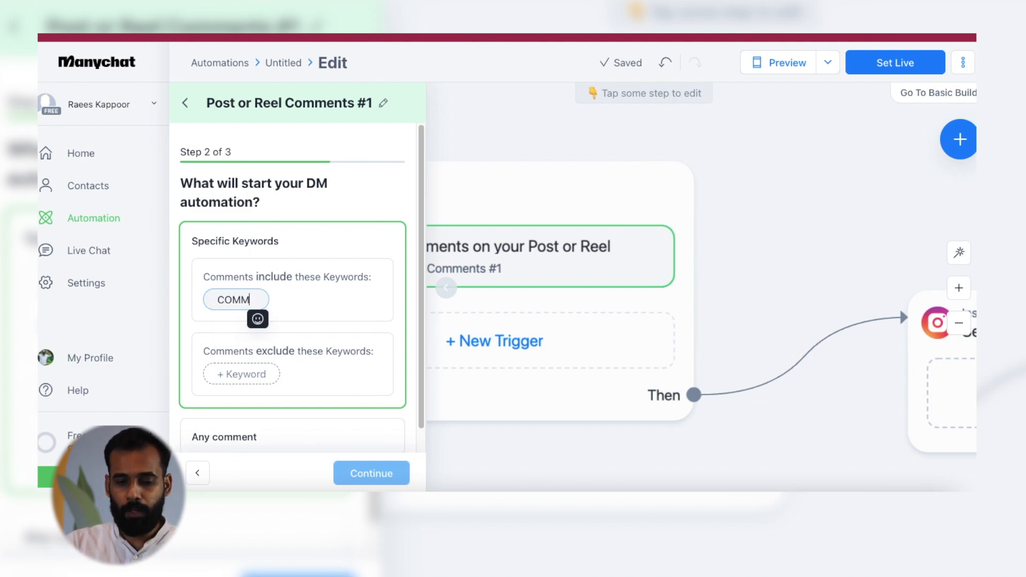
key("BackSpace")
key("BackSpace")
key("BackSpace")
type("comment")
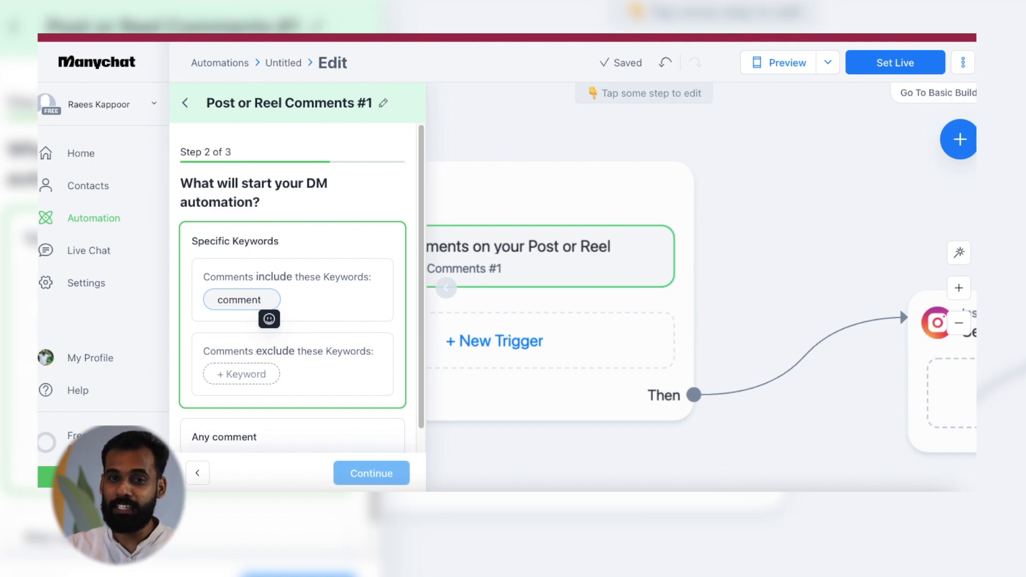
key("Return")
Add "link" as the second keyword in the included comment keywords
type("comment")
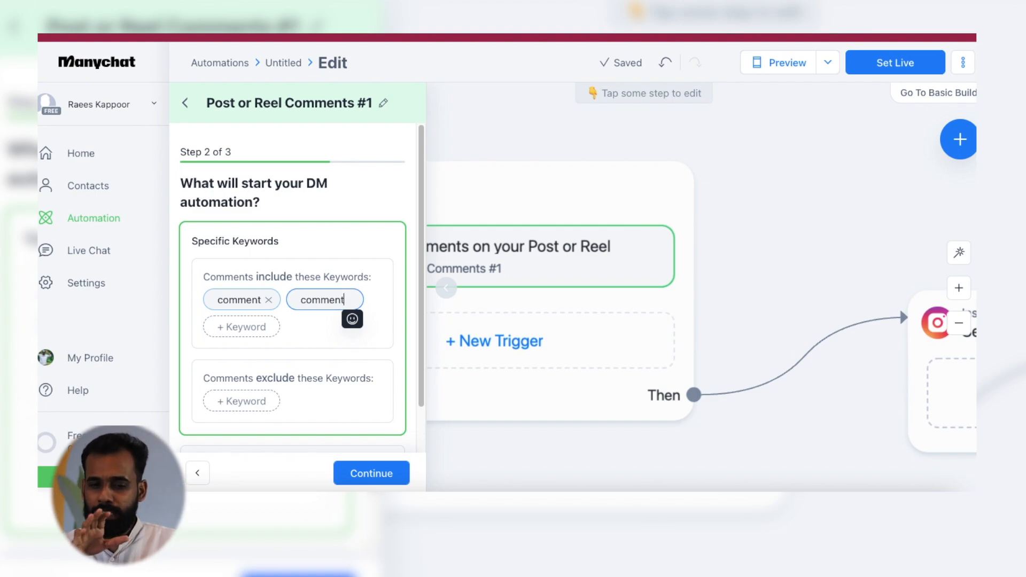
key("BackSpace")
key("BackSpace")
key("BackSpace")
key("BackSpace")
key("BackSpace")
key("BackSpace")
key("BackSpace")
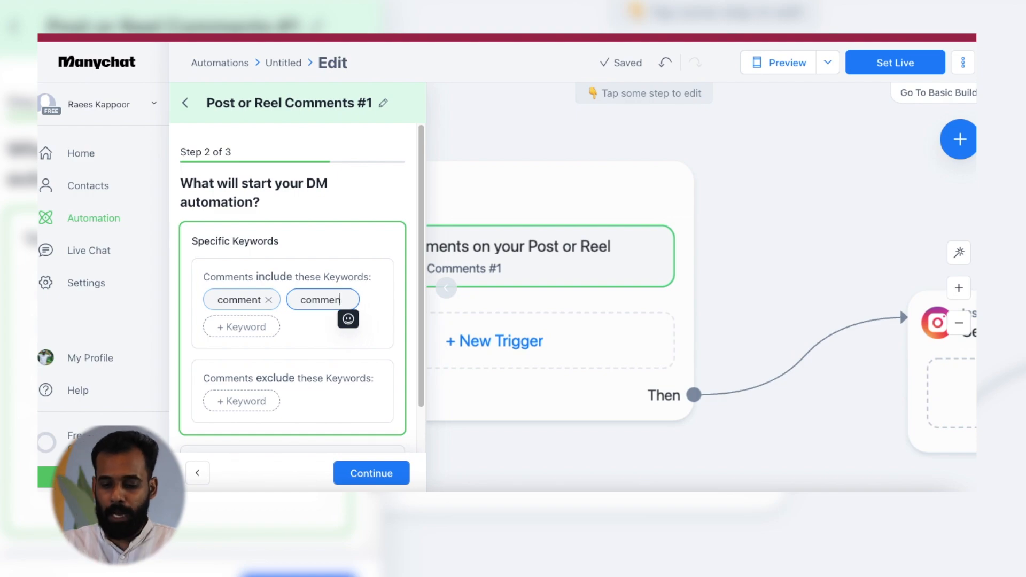
type("link")
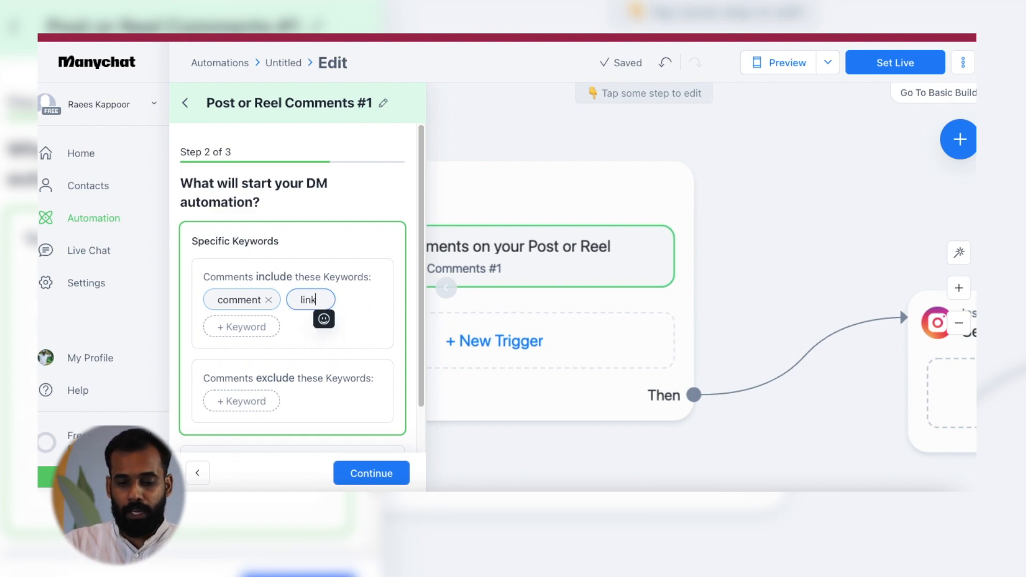
Add "video" as the third included keyword and continue to the public reply setup without any excluded keywords
left_click(235, 328)
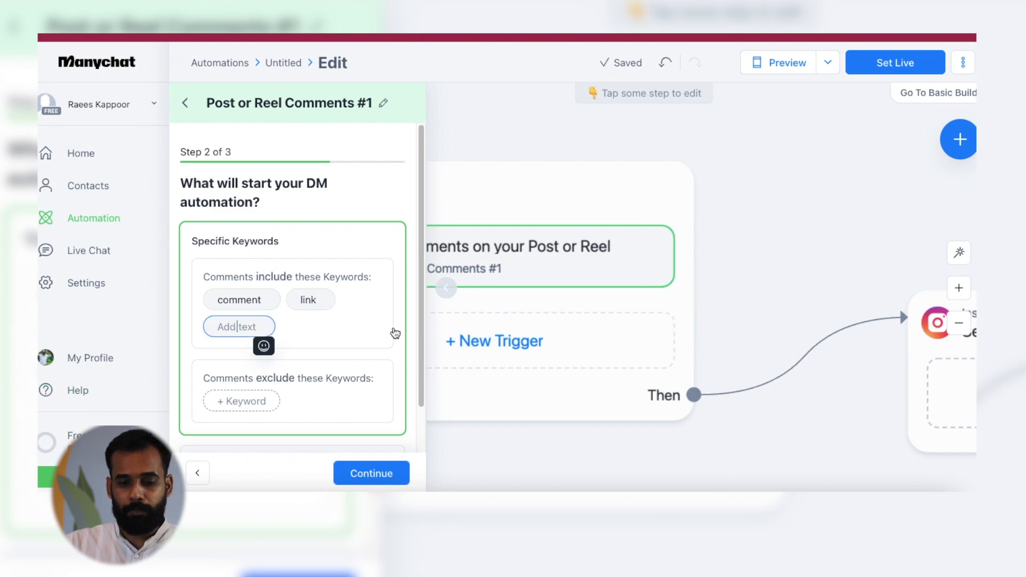
type("video")
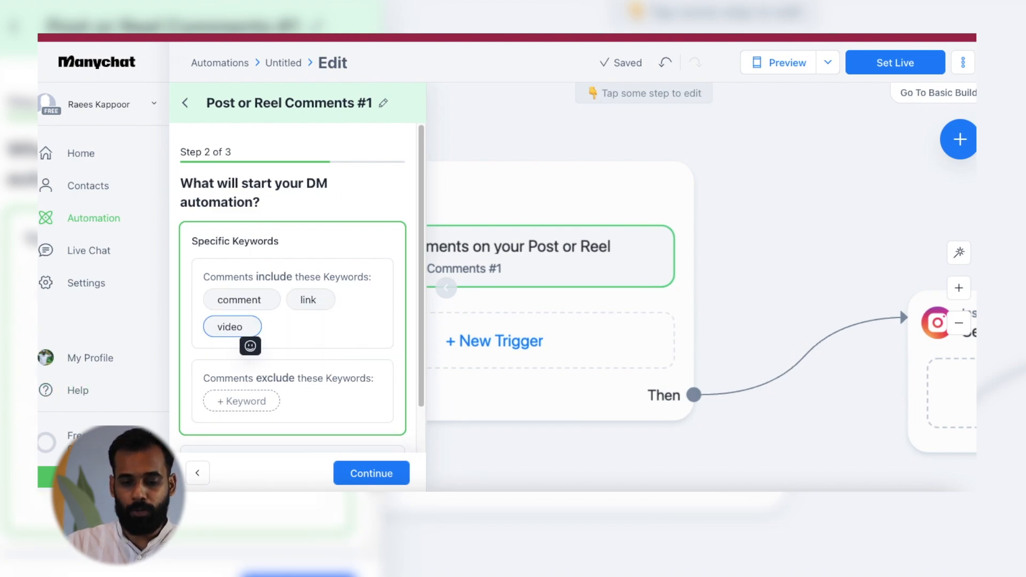
key("Return")
type("video")
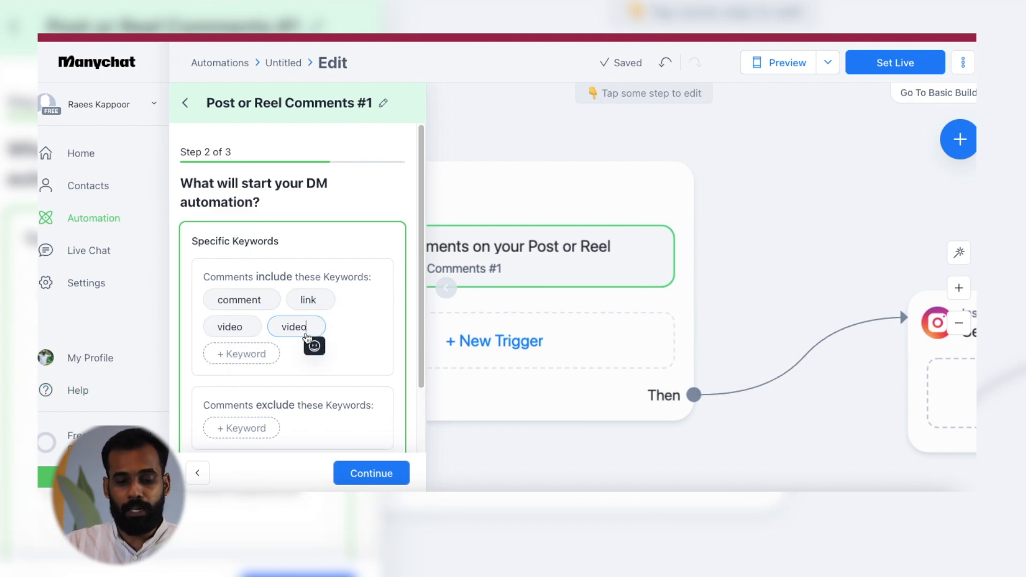
key("BackSpace")
key("BackSpace")
key("BackSpace")
key("BackSpace")
key("BackSpace")
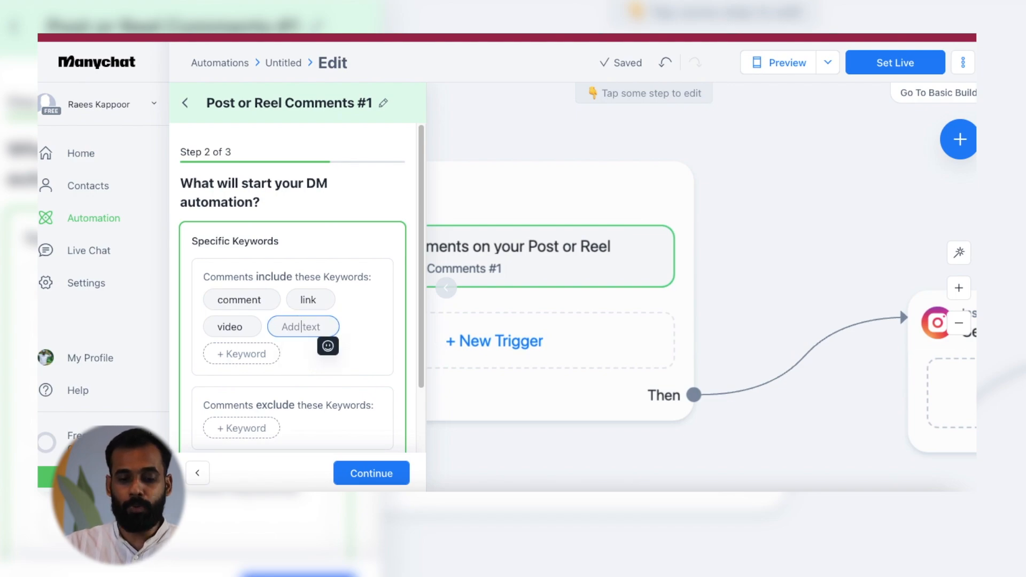
left_click(298, 365)
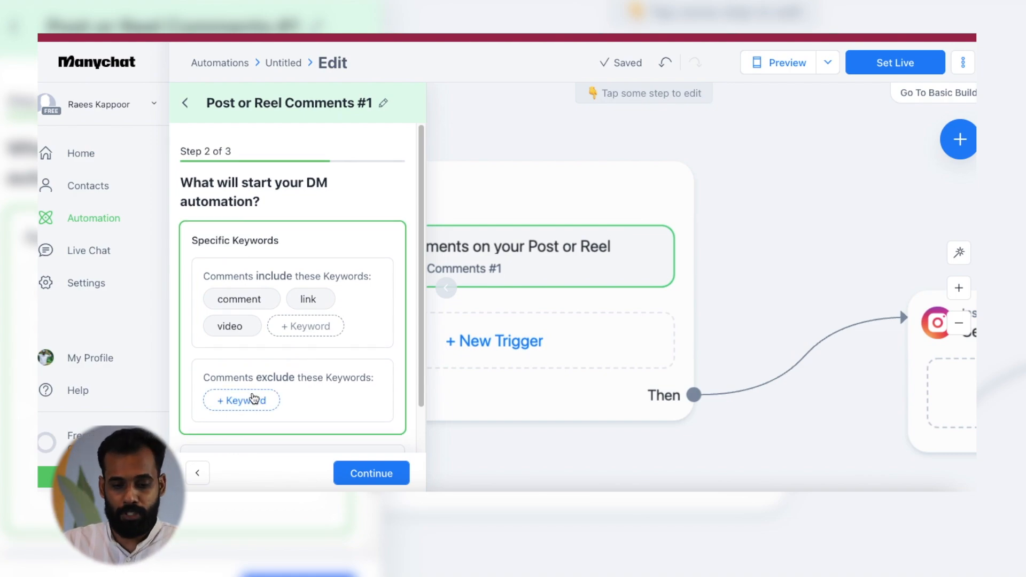
scroll(300, 398, "down", 2)
left_click(364, 472)
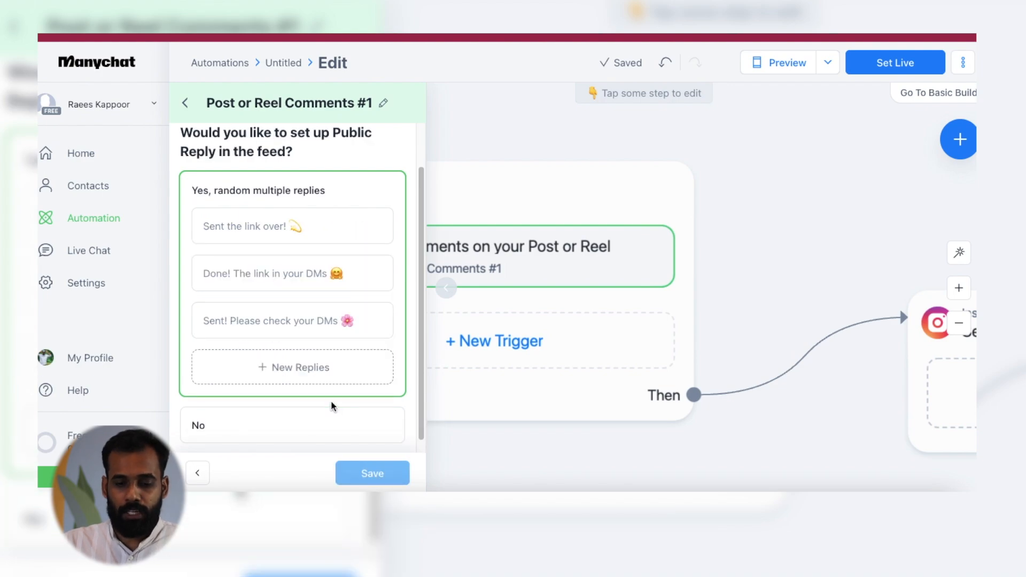
Set the third random public reply to "Please check your DM"
scroll(250, 238, "up", 2)
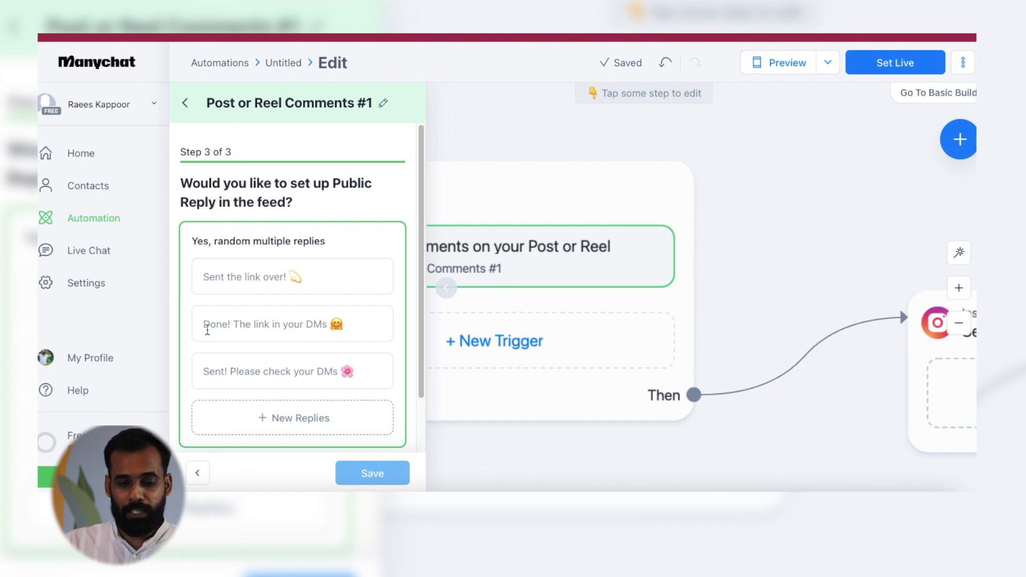
left_click(311, 375)
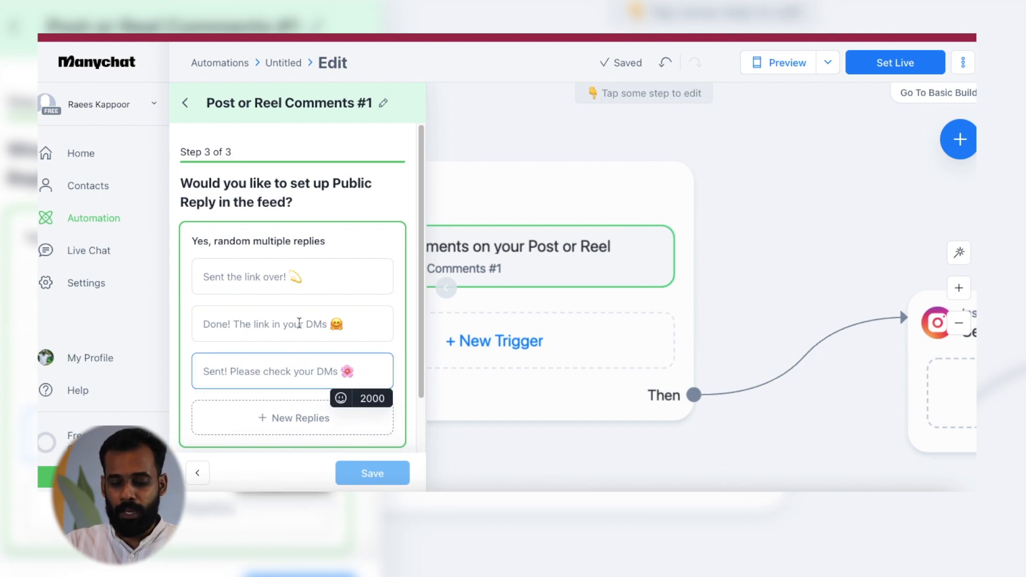
type("Plea")
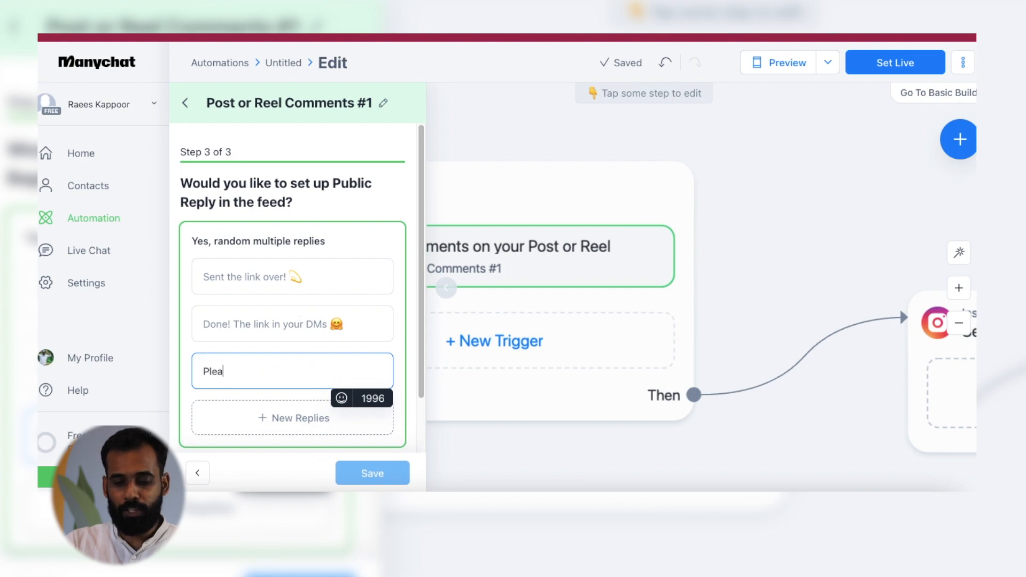
type("se check y")
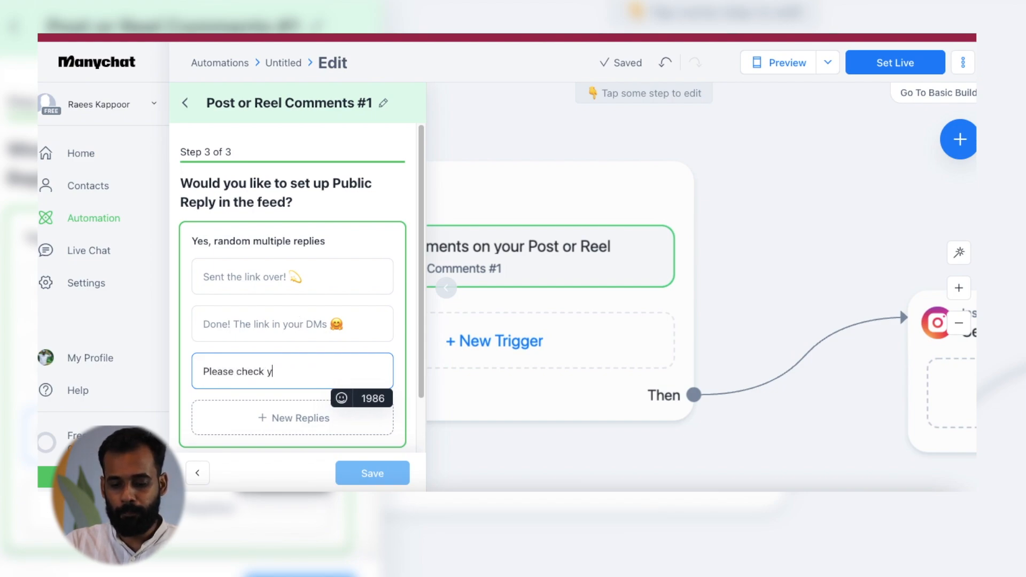
type("our DM")
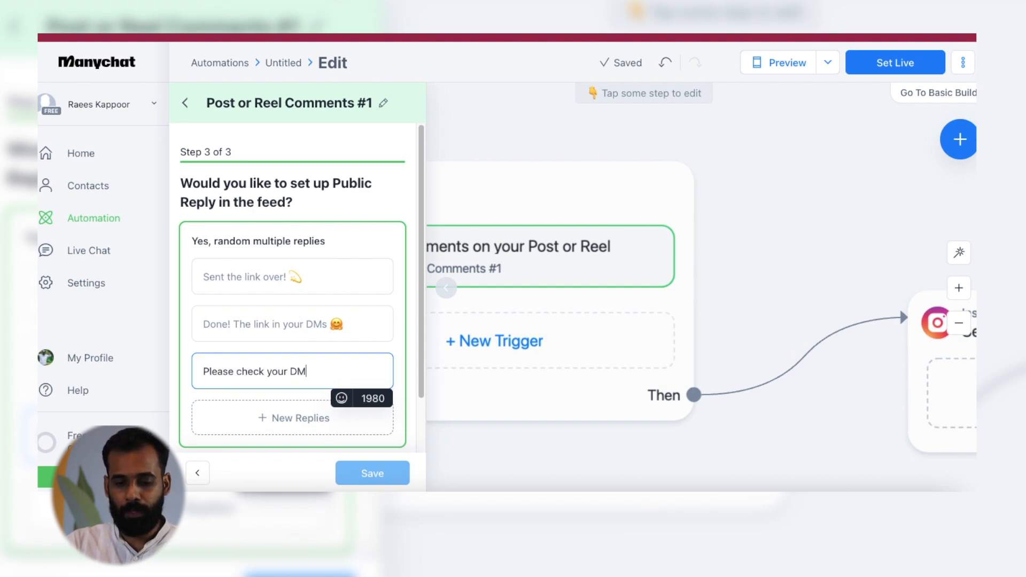
left_click(401, 341)
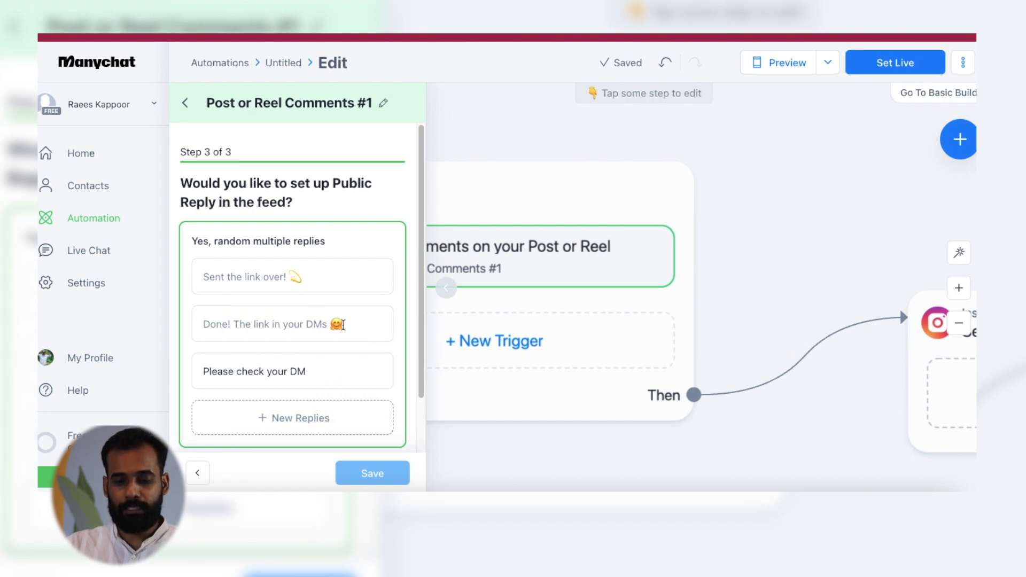
Copy the "Please check your DM" text into the first and second public replies
scroll(279, 251, "down", 2)
left_click(278, 254)
left_click(272, 213)
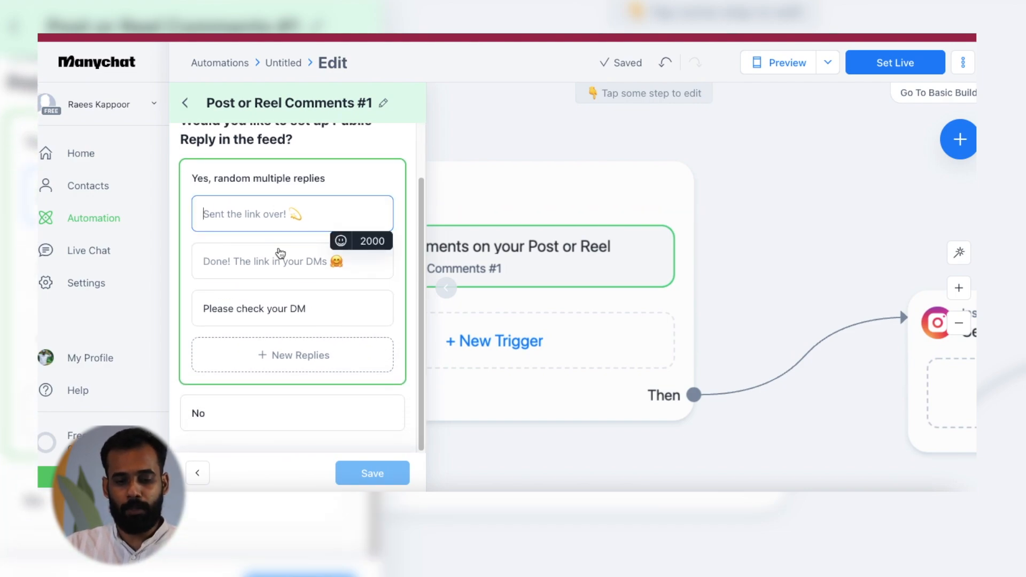
left_click(322, 311)
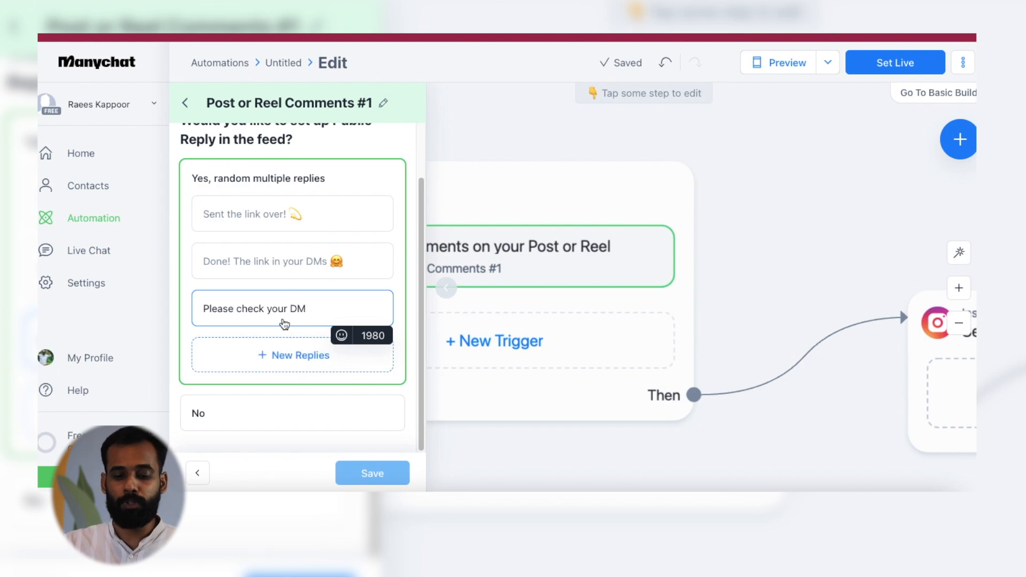
key("ctrl+a")
key("ctrl+c")
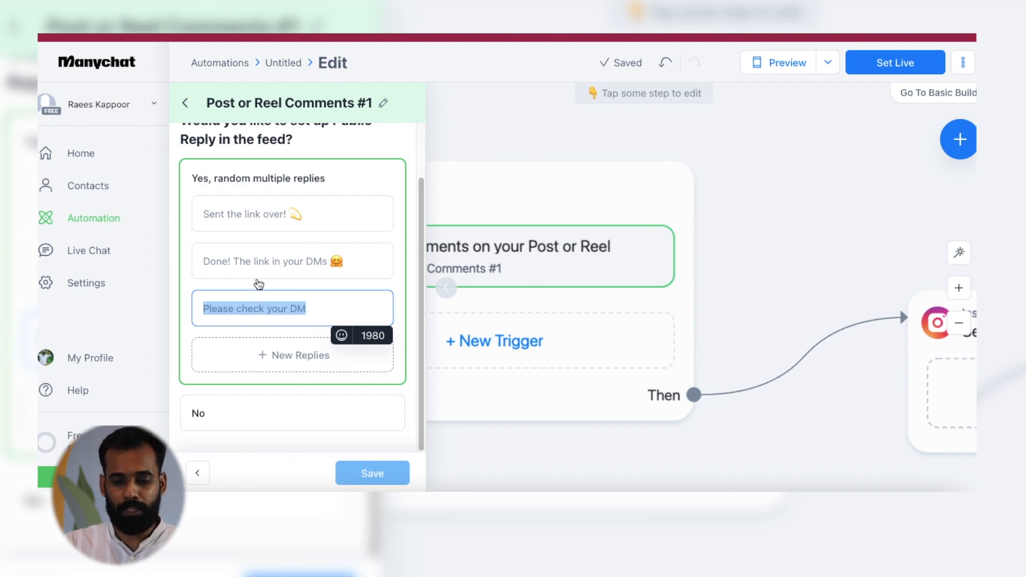
left_click(257, 262)
key("ctrl+v")
left_click(246, 223)
left_click(395, 332)
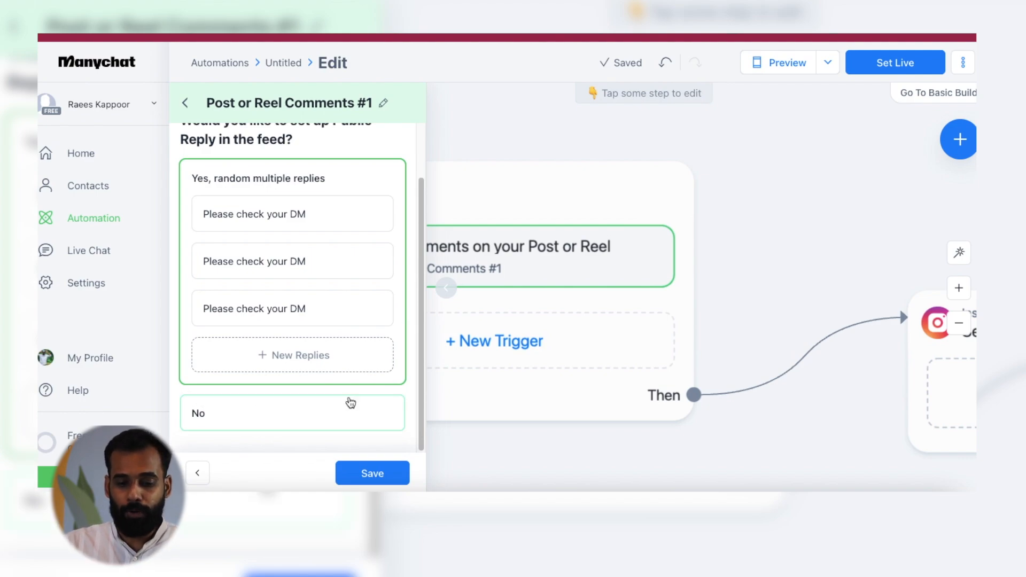
Save the Post or Reel Comments trigger and close its settings
left_click(392, 478)
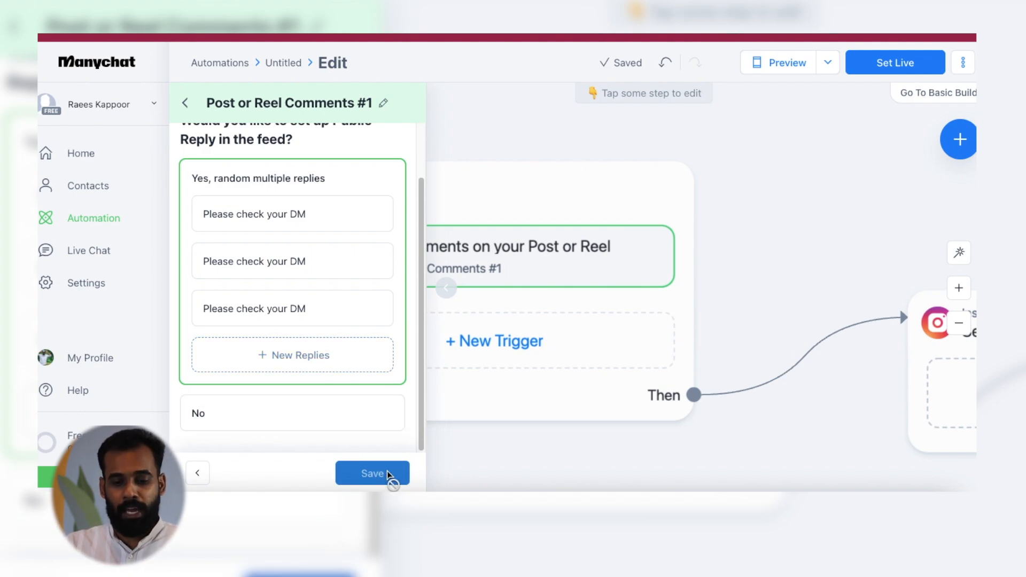
scroll(352, 321, "down", 5)
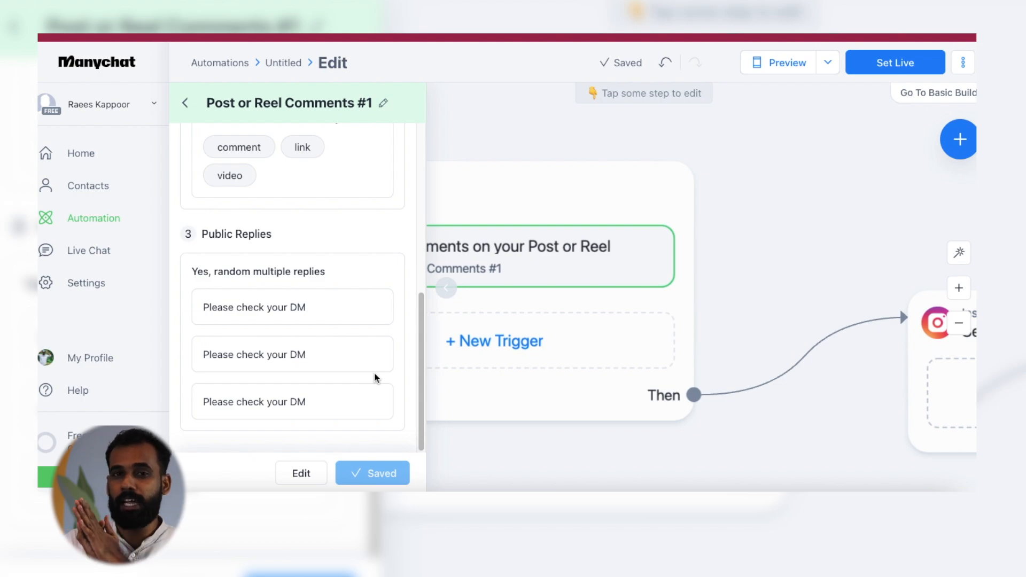
left_click(187, 106)
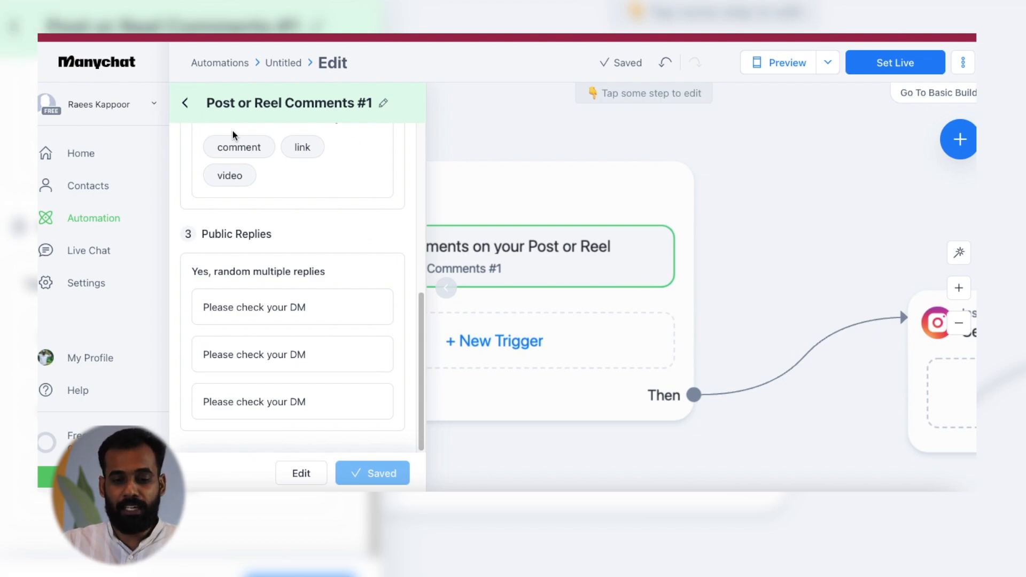
Set the text of the Instagram Send Message block to "This is the link for the ebook."
left_click_drag(775, 188, 691, 134)
left_click_drag(690, 134, 690, 125)
left_click(575, 163)
left_click_drag(574, 155, 498, 196)
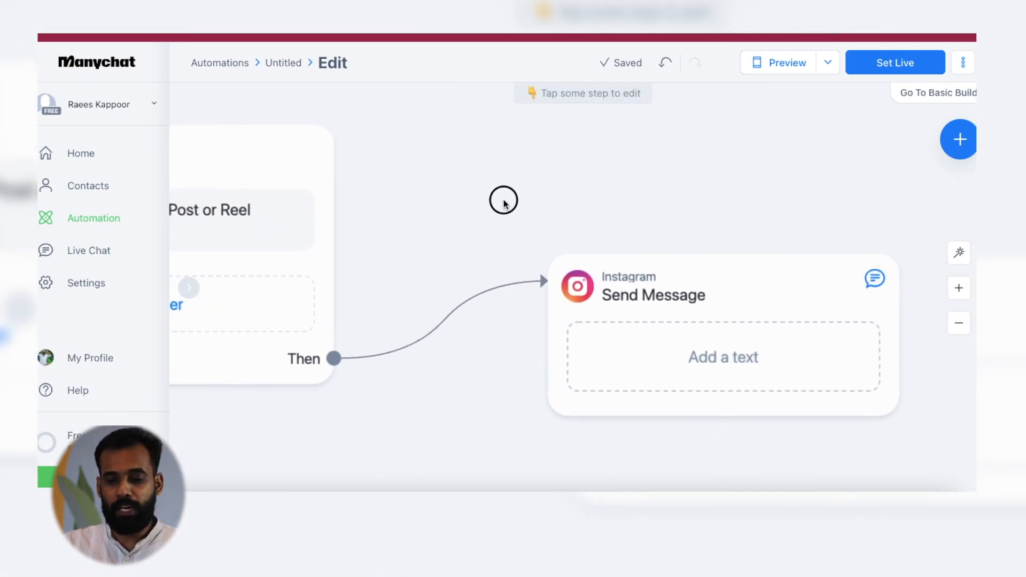
left_click_drag(795, 188, 589, 170)
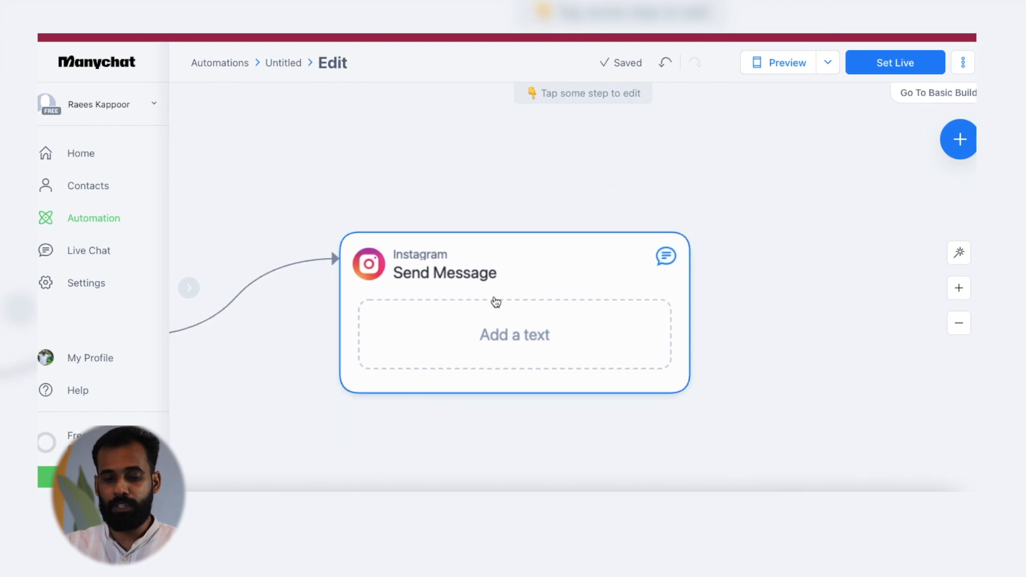
left_click(558, 285)
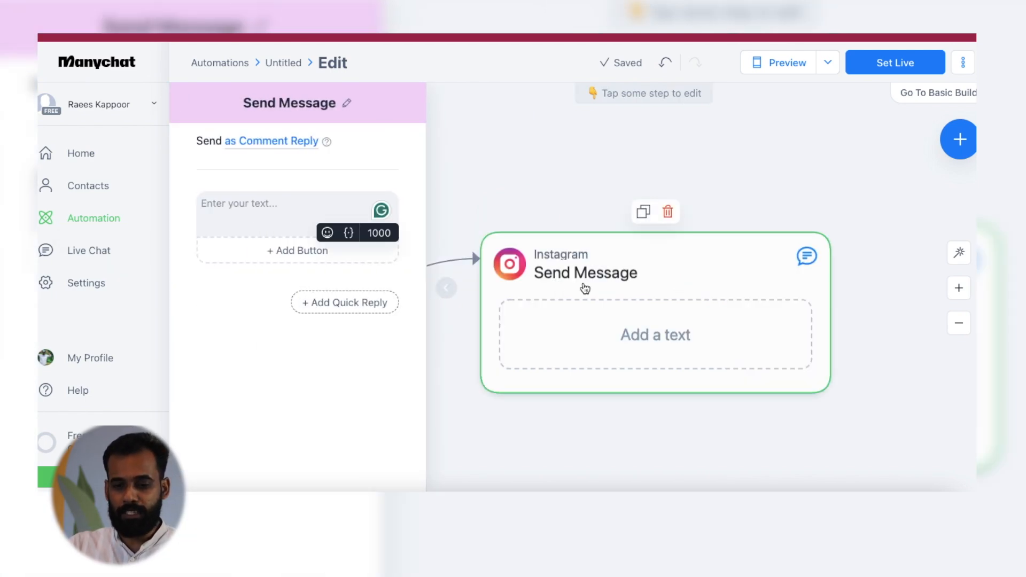
left_click(241, 203)
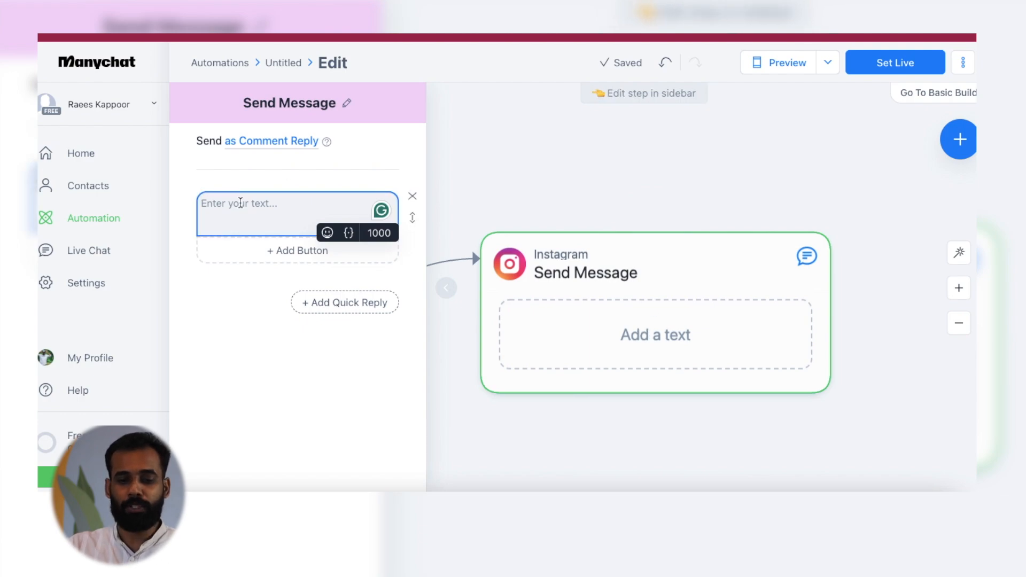
type("T")
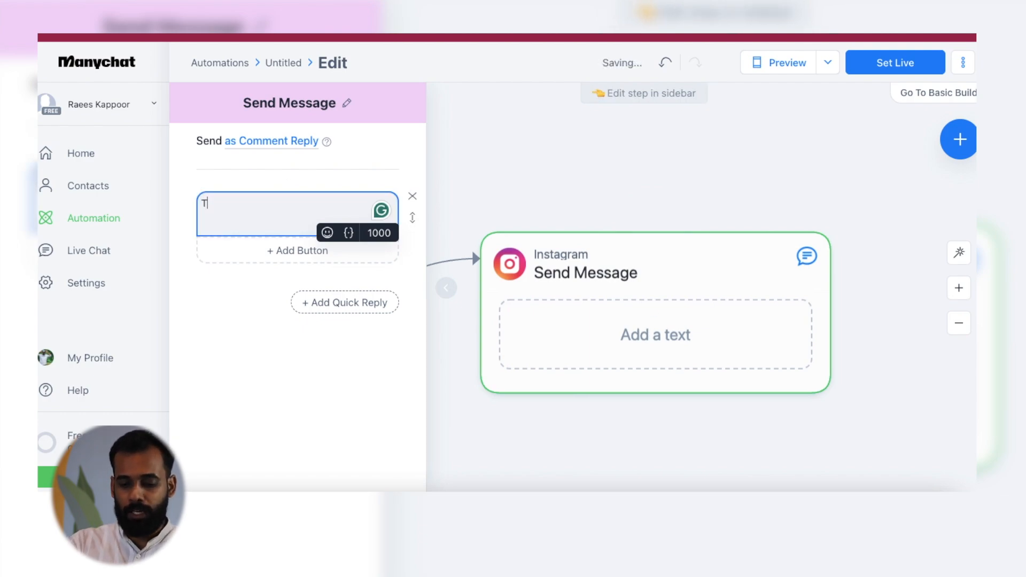
type("his is th")
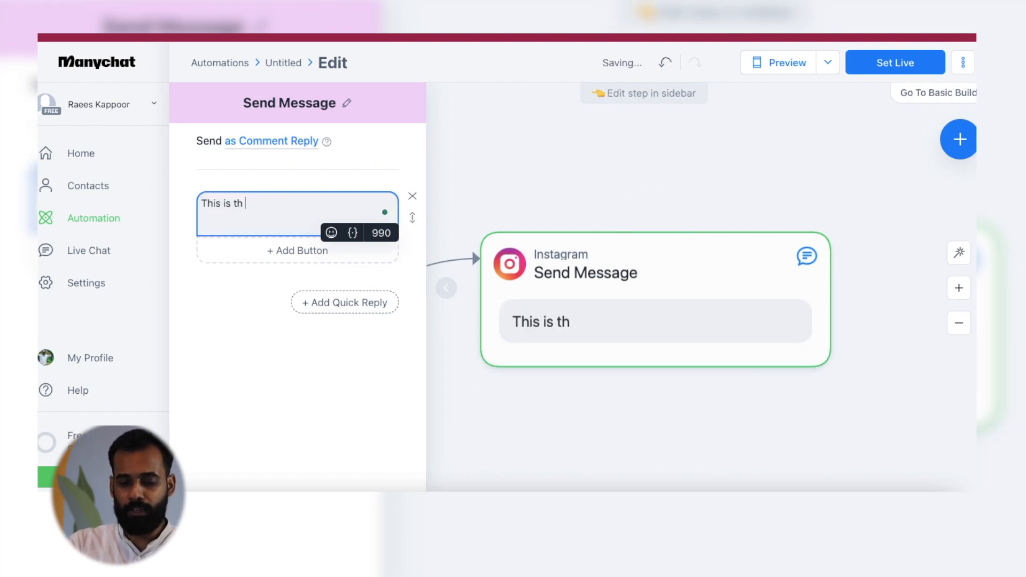
type("e link for")
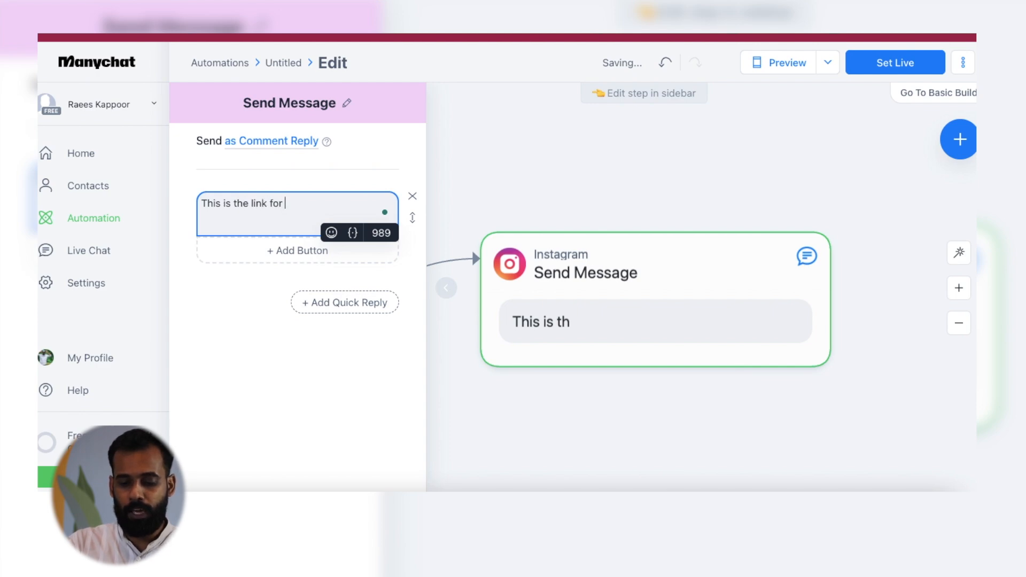
type(" the ebook")
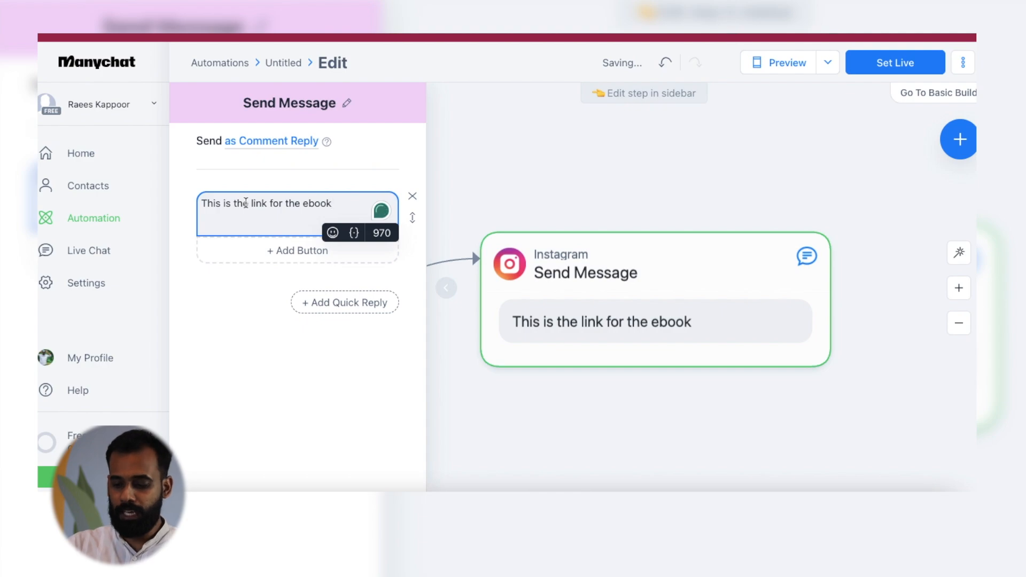
type(".")
left_click(247, 390)
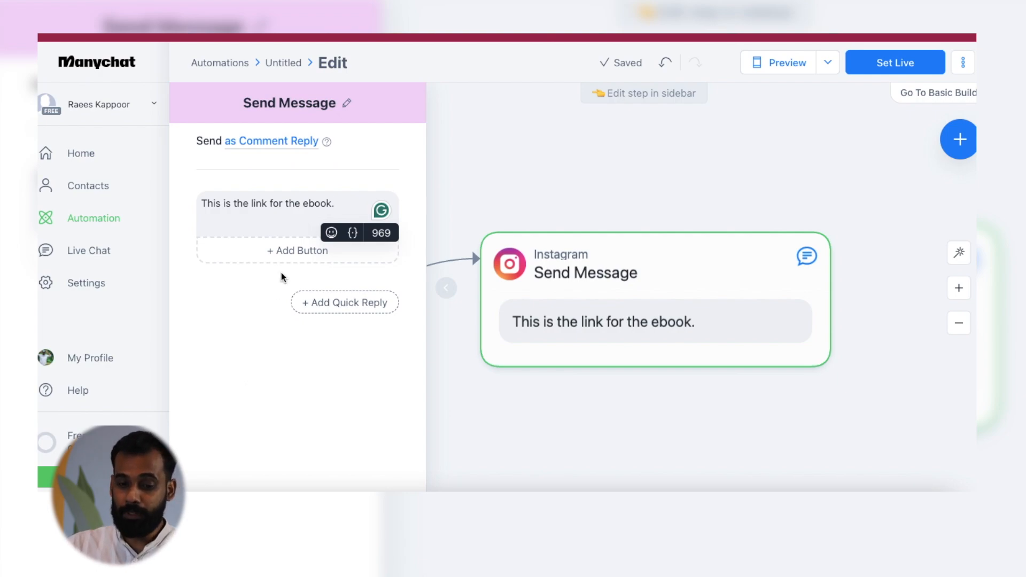
left_click(286, 251)
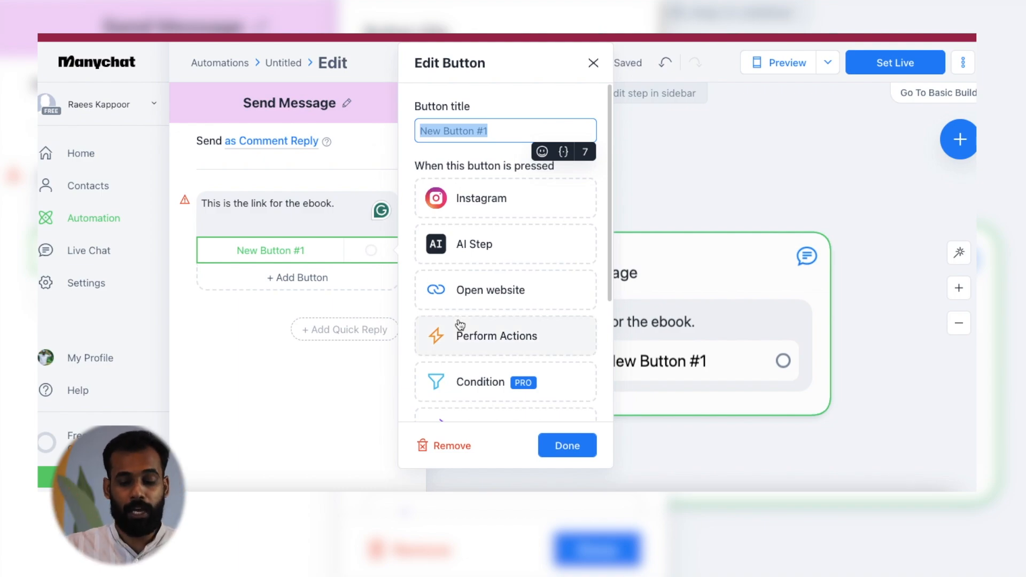
left_click(446, 443)
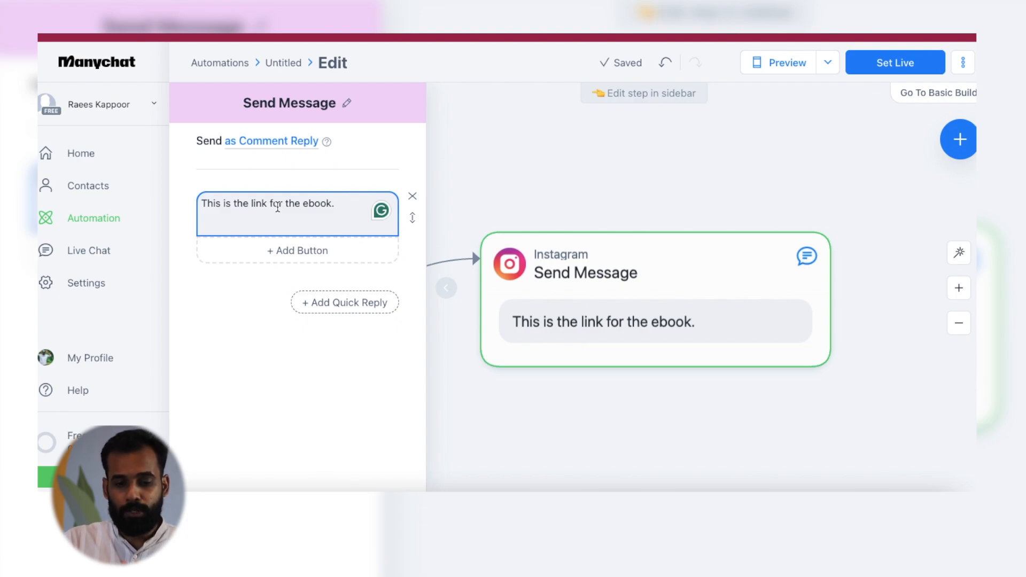
left_click(457, 262)
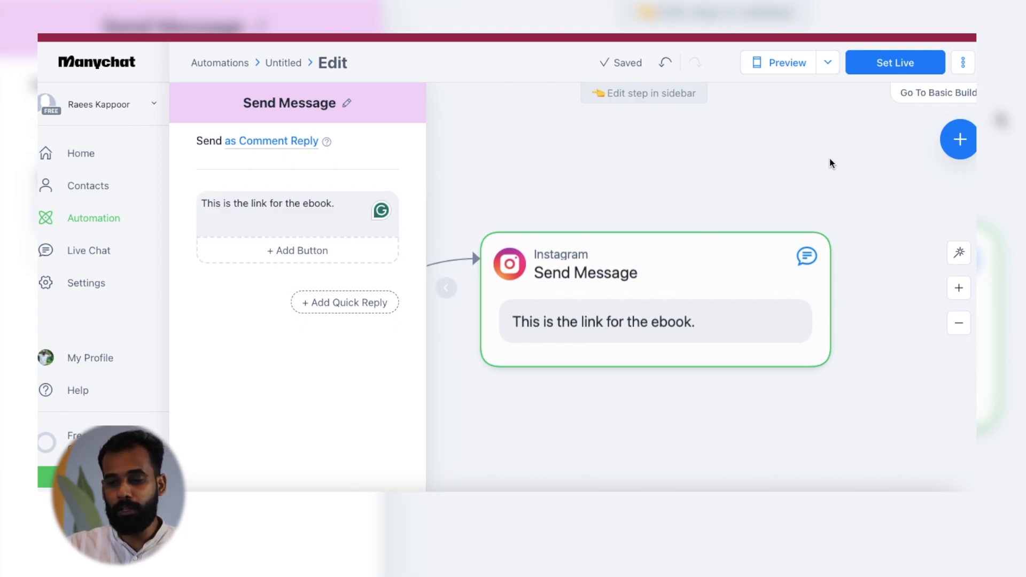
Close the Send Message block's settings and set the automation live
left_click_drag(642, 170, 735, 145)
left_click(727, 145)
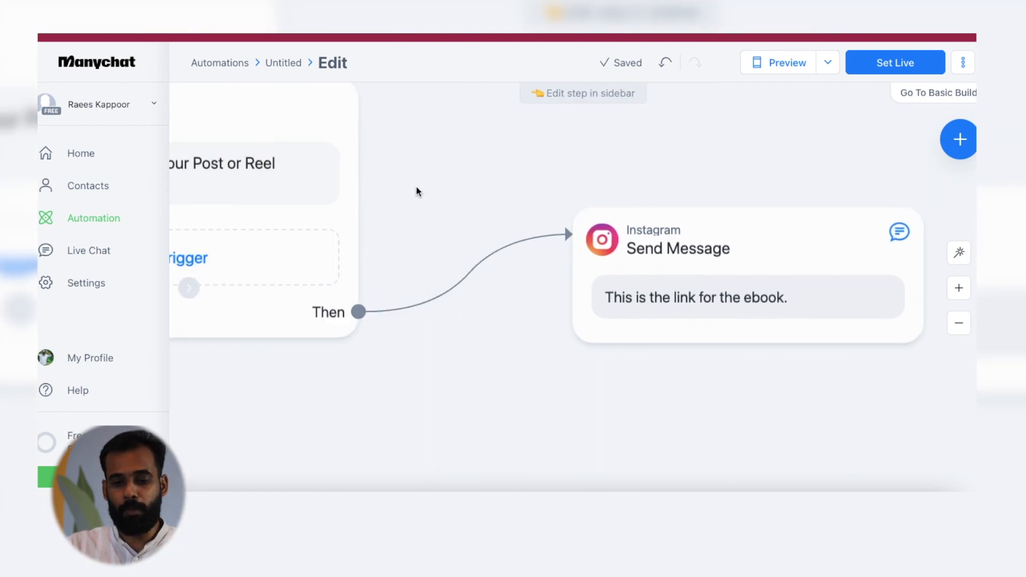
left_click_drag(419, 192, 552, 288)
left_click(958, 323)
left_click_drag(823, 249, 778, 216)
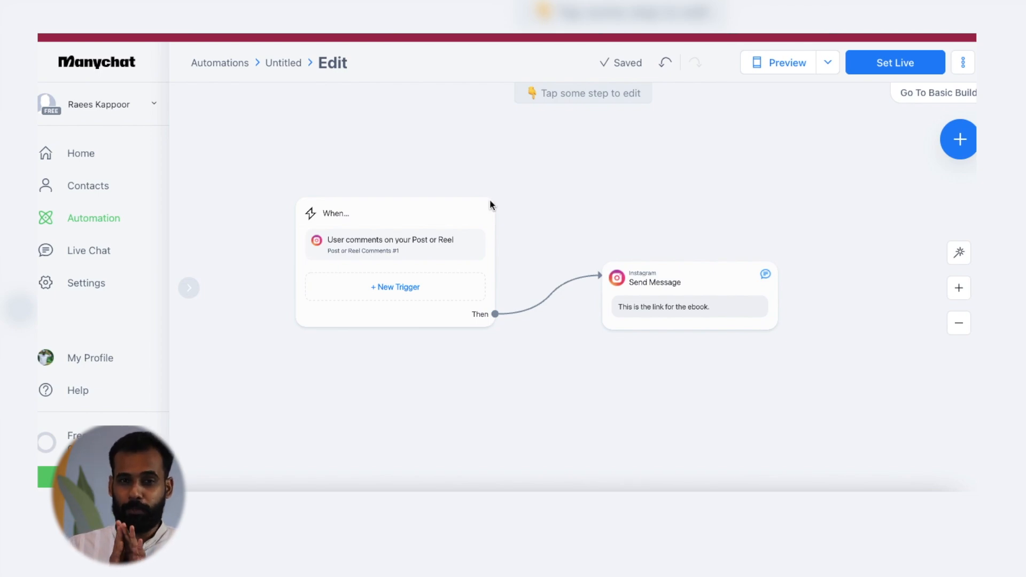
left_click(894, 66)
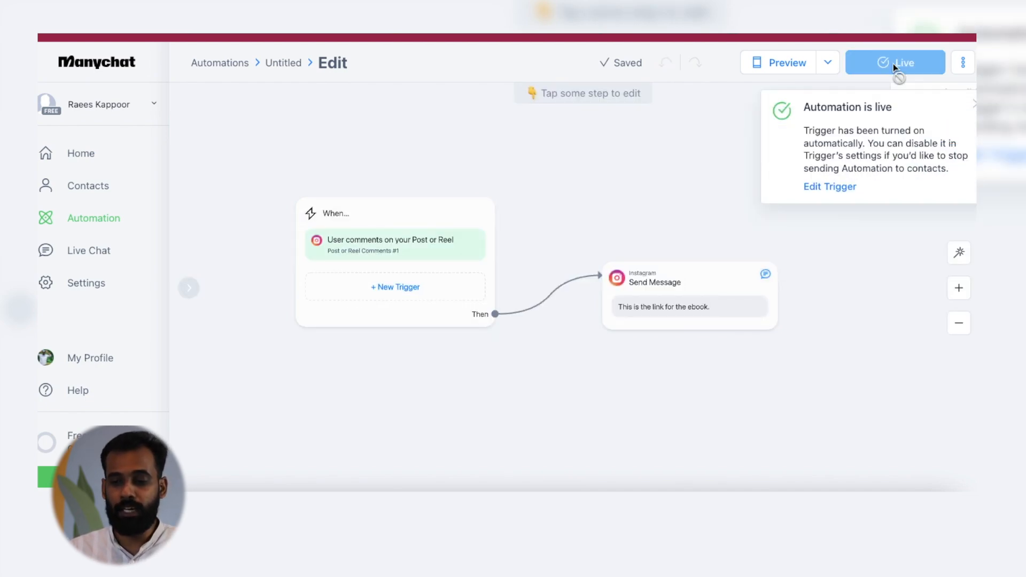